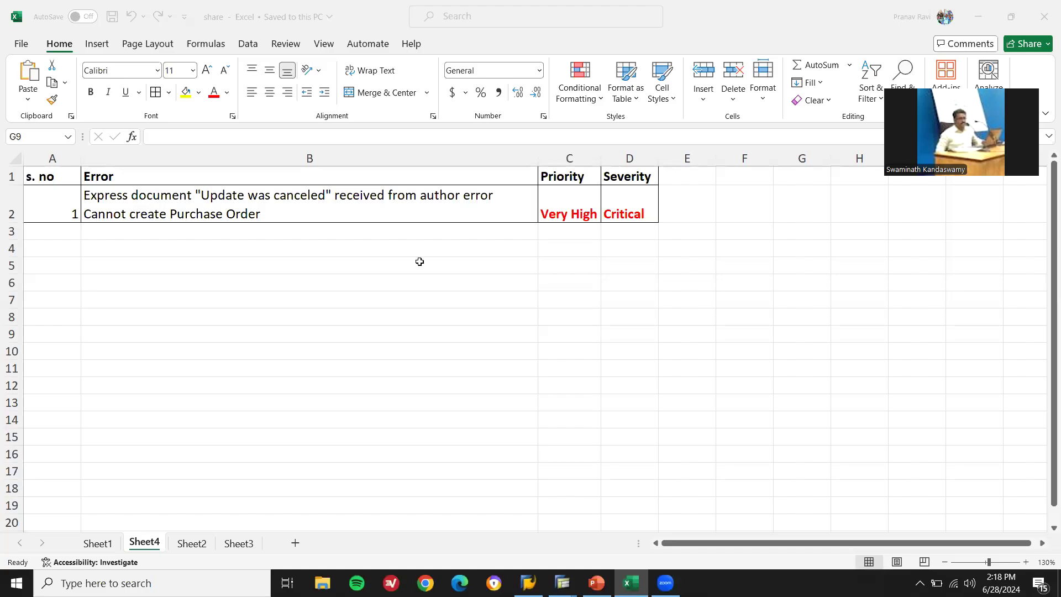
# - Review the Excel error ticket: the Express error text, Very High priority and Critical severity
pyautogui.click(444, 190)
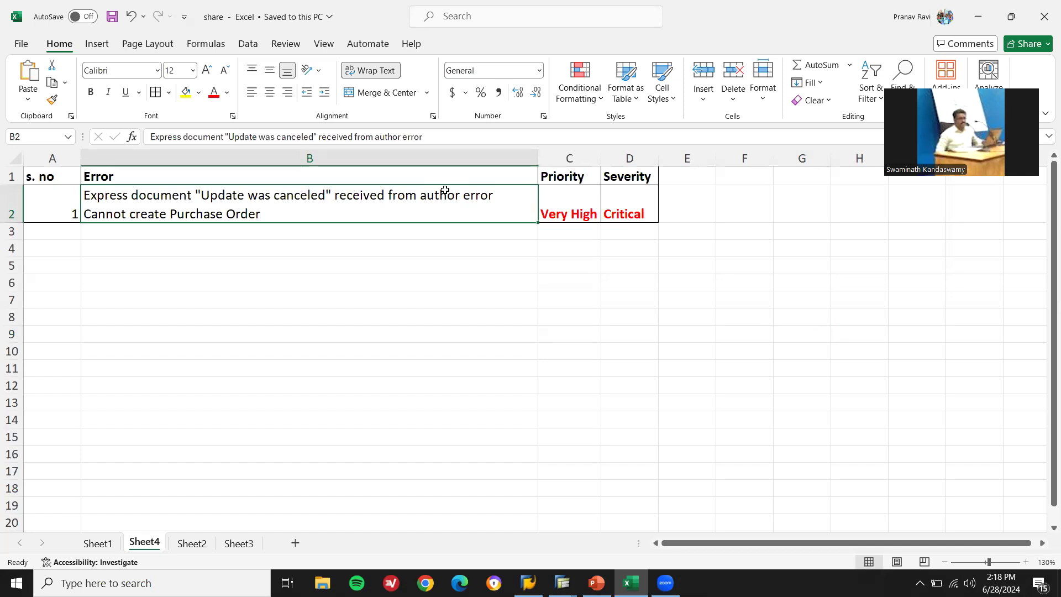
pyautogui.doubleClick(338, 211)
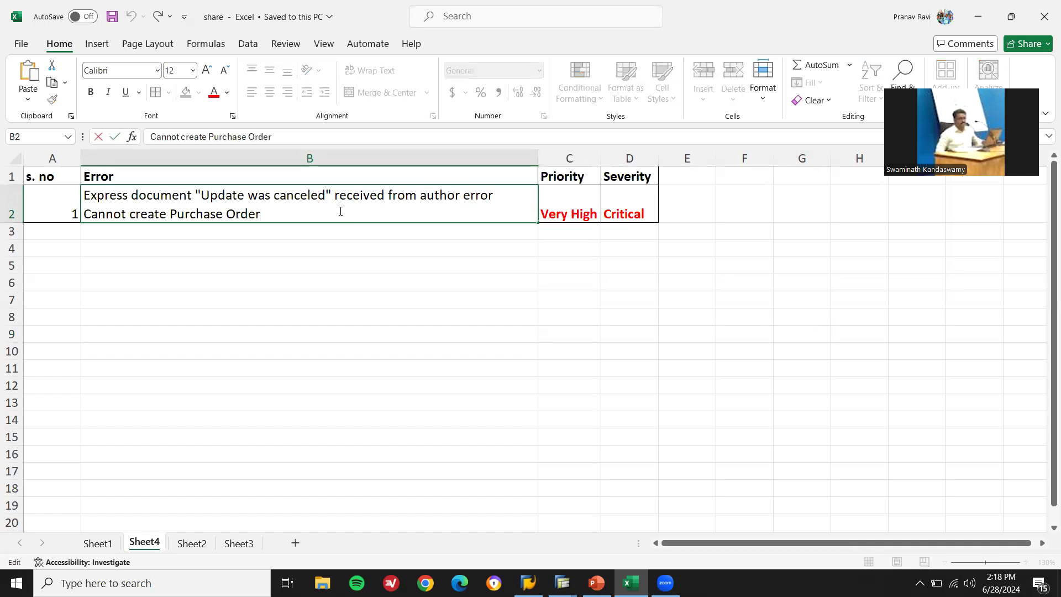
pyautogui.doubleClick(103, 194)
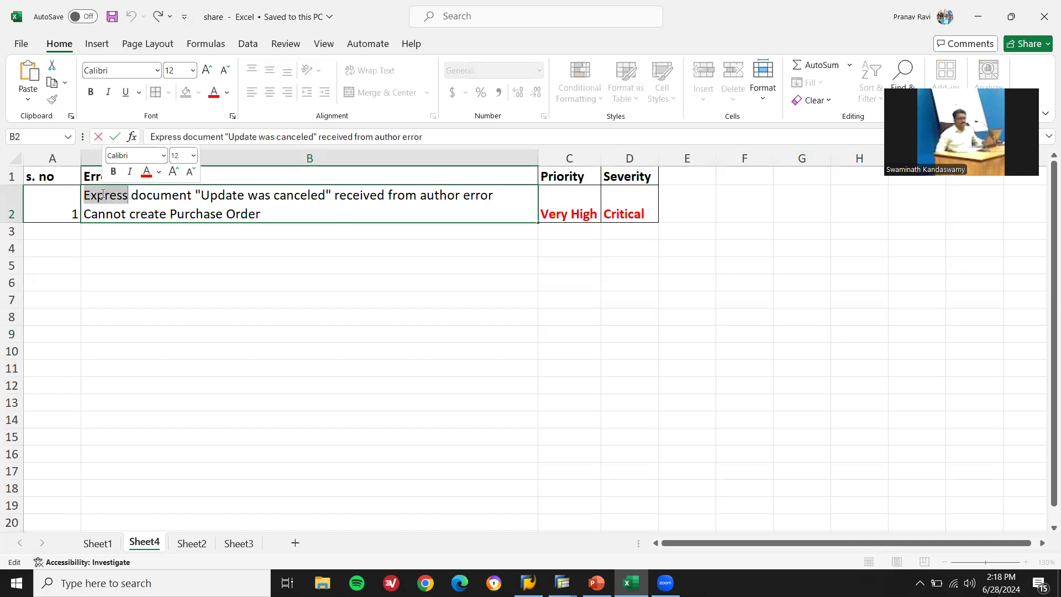
pyautogui.hotkey('shift', 'Right')
pyautogui.hotkey('shift', 'Right')
pyautogui.hotkey('shift', 'Right')
pyautogui.hotkey('shift', 'Right')
pyautogui.hotkey('shift', 'Right')
pyautogui.hotkey('shift', 'Right')
pyautogui.hotkey('shift', 'Right')
pyautogui.hotkey('shift', 'Right')
pyautogui.hotkey('shift', 'Right')
pyautogui.hotkey('shift', 'Right')
pyautogui.hotkey('shift', 'Right')
pyautogui.hotkey('shift', 'Right')
pyautogui.hotkey('shift', 'Right')
pyautogui.hotkey('shift', 'Right')
pyautogui.hotkey('shift', 'Right')
pyautogui.hotkey('shift', 'Right')
pyautogui.hotkey('shift', 'Right')
pyautogui.hotkey('shift', 'Right')
pyautogui.hotkey('shift', 'Right')
pyautogui.hotkey('shift', 'Right')
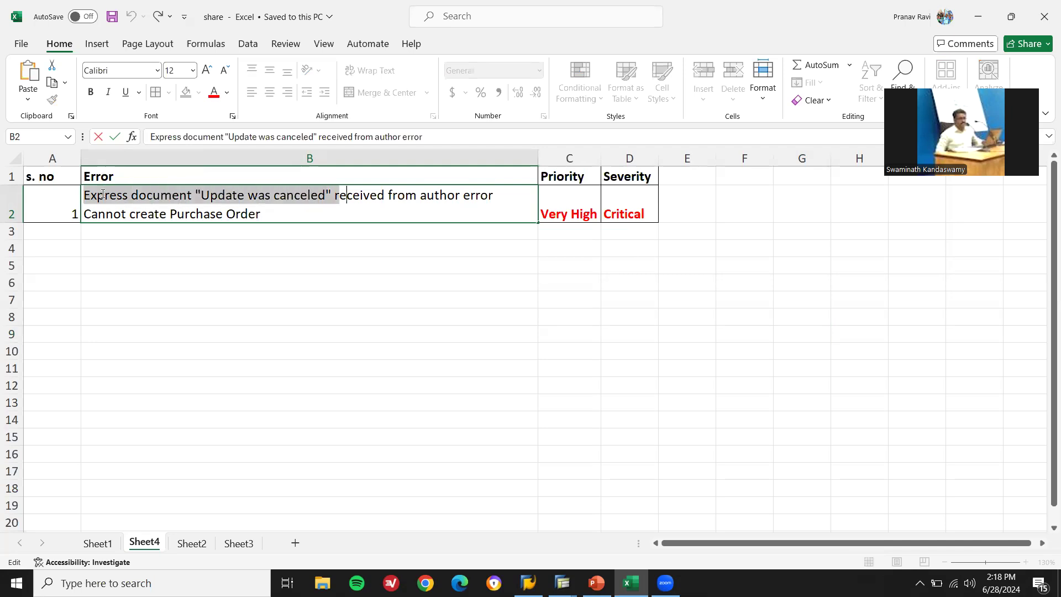
pyautogui.hotkey('shift', 'Right')
pyautogui.hotkey('shift', 'Right')
pyautogui.hotkey('shift', 'Right')
pyautogui.hotkey('shift', 'Right')
pyautogui.hotkey('shift', 'Right')
pyautogui.hotkey('shift', 'Right')
pyautogui.hotkey('shift', 'Right')
pyautogui.hotkey('shift', 'Right')
pyautogui.hotkey('shift', 'Right')
pyautogui.hotkey('shift', 'Right')
pyautogui.hotkey('shift', 'Right')
pyautogui.hotkey('shift', 'Right')
pyautogui.hotkey('shift', 'Right')
pyautogui.hotkey('shift', 'Right')
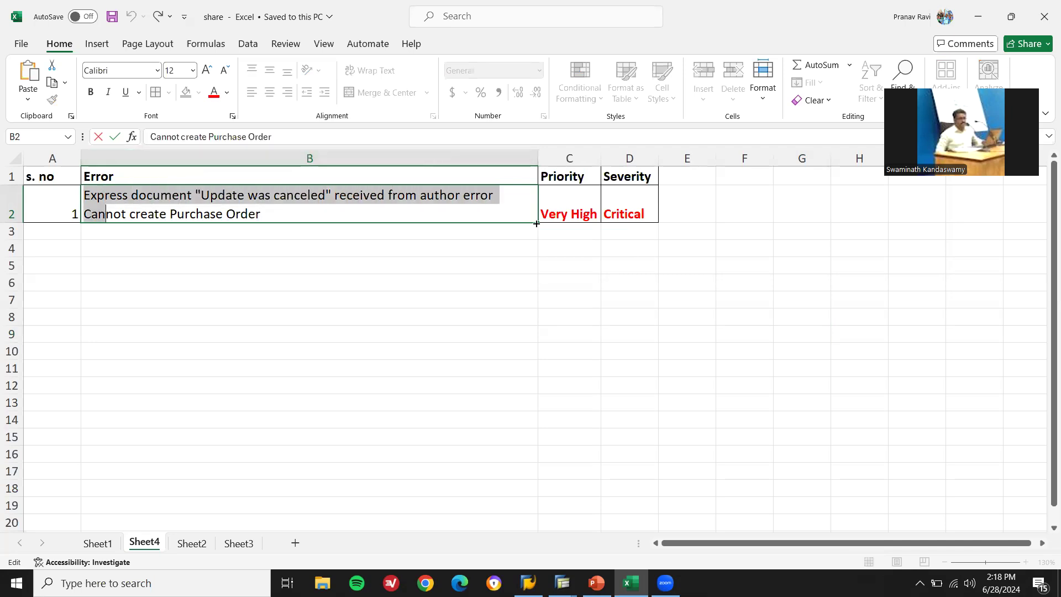
pyautogui.click(563, 207)
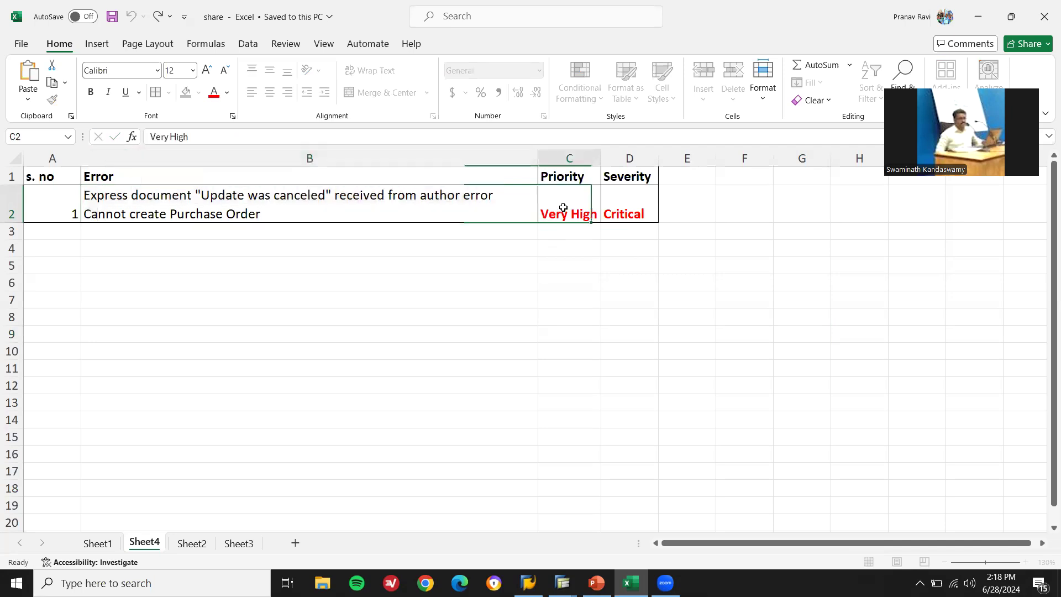
pyautogui.click(643, 211)
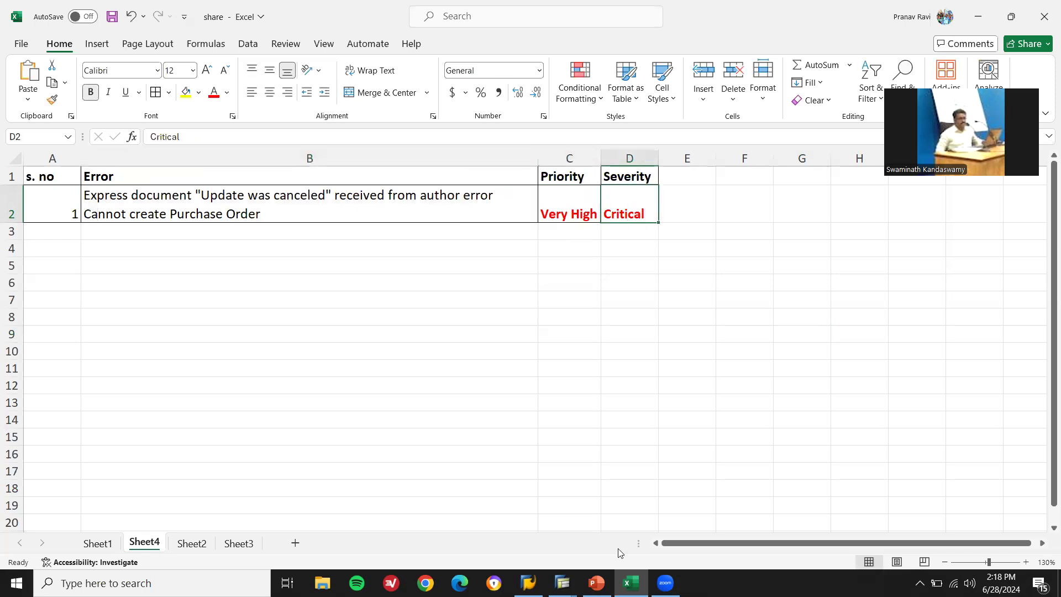
# - Switch to the SAP Easy Access window and start transaction ME21N
pyautogui.click(562, 583)
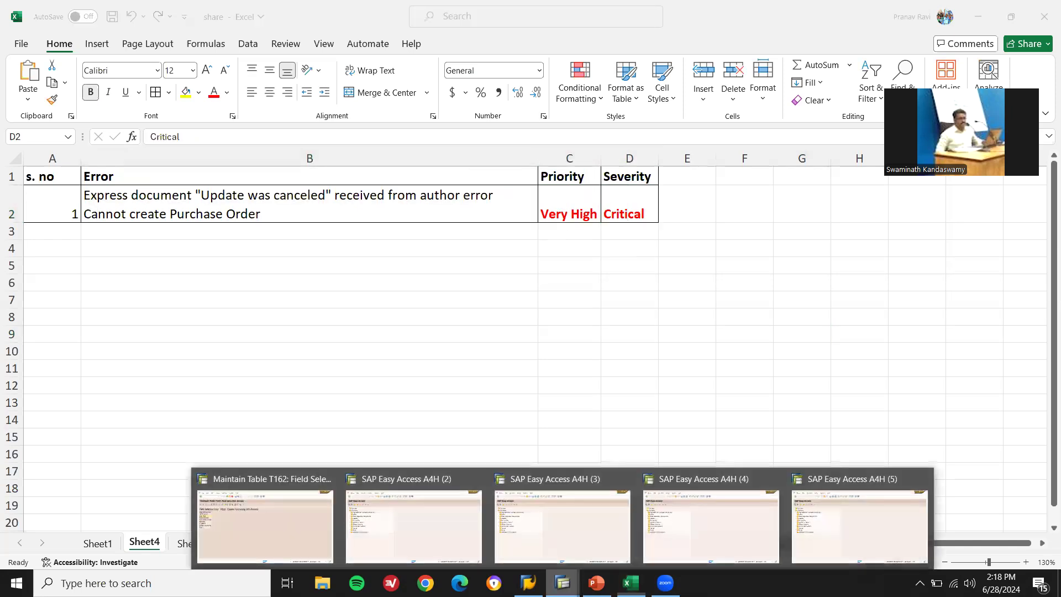
pyautogui.click(552, 542)
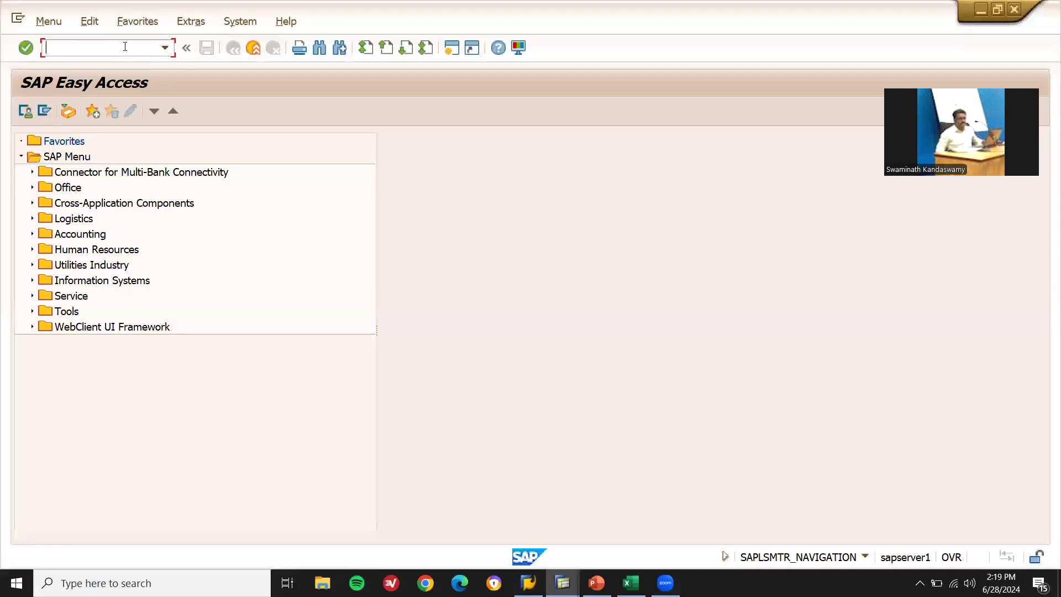
pyautogui.write('me21n')
pyautogui.press('Return')
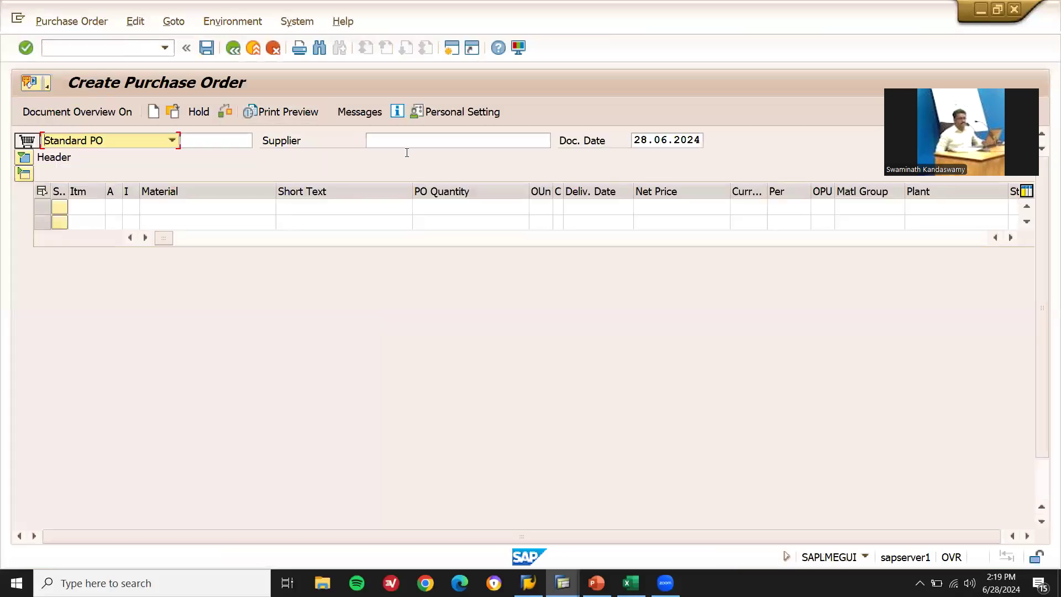
# - Enter supplier 900235, purchasing org VF01, purchasing group 002 and material 60607 for item 10
pyautogui.click(413, 143)
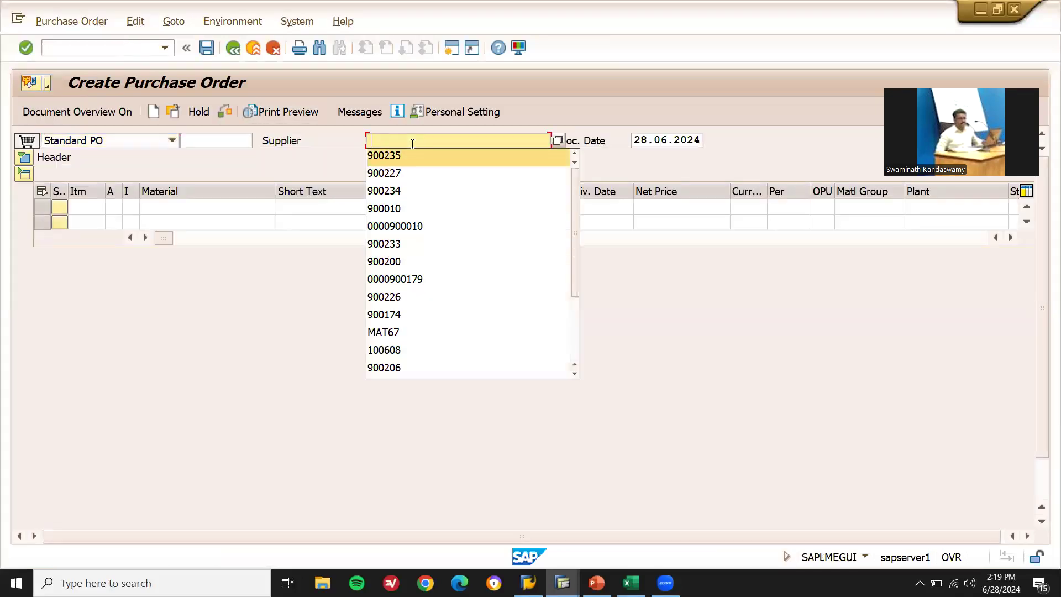
pyautogui.press('Return')
pyautogui.press('Return')
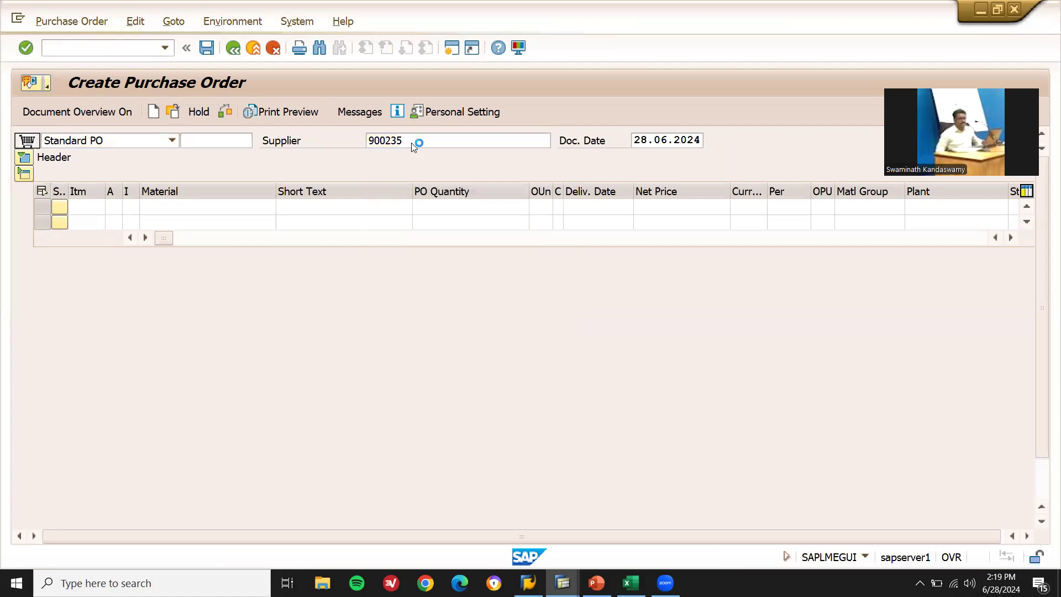
pyautogui.press('BackSpace')
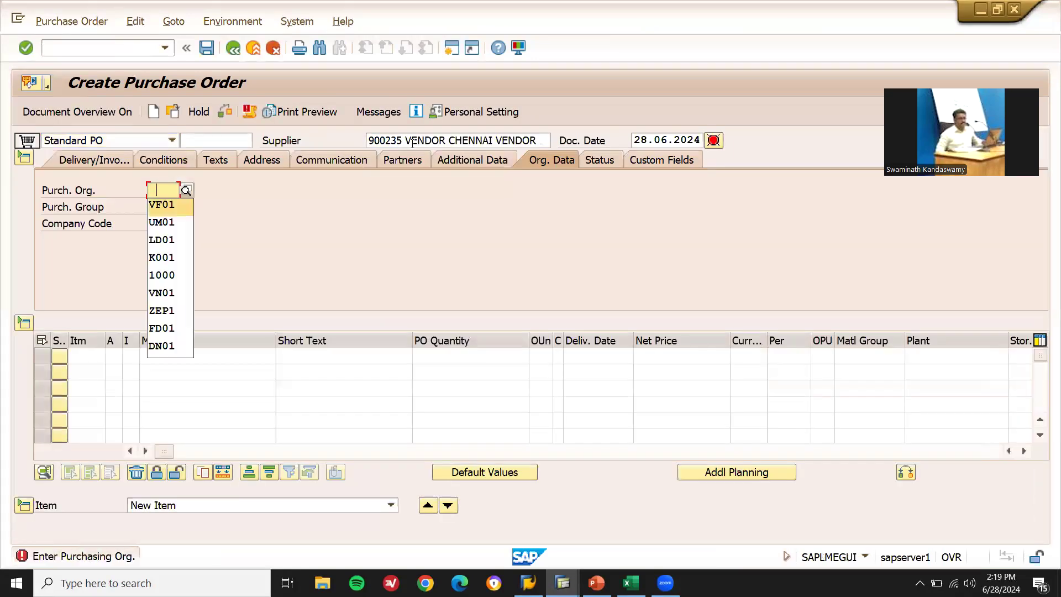
pyautogui.press('Return')
pyautogui.press('Return')
pyautogui.press('BackSpace')
pyautogui.press('Return')
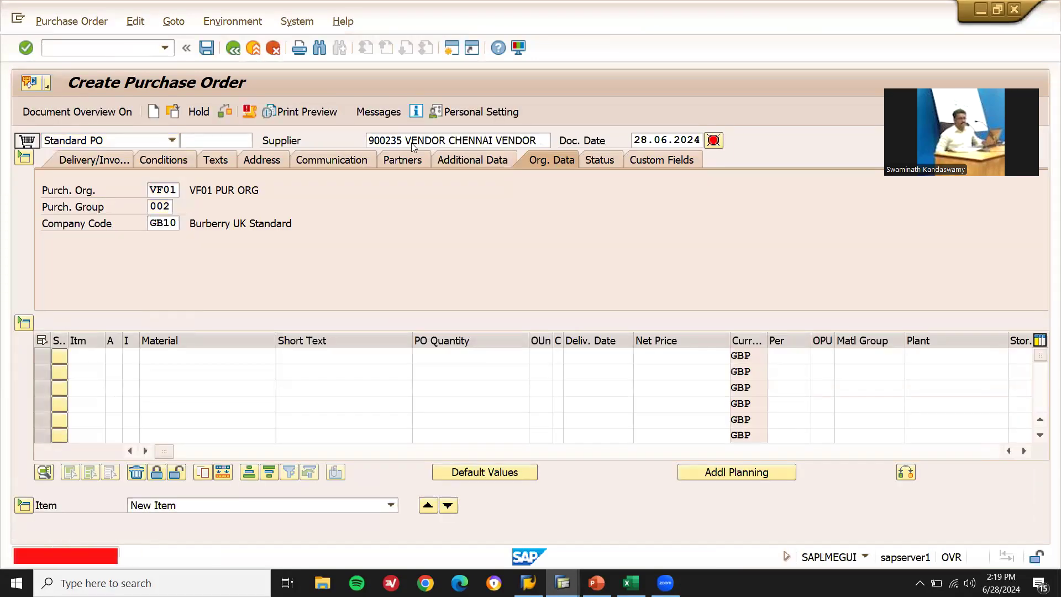
pyautogui.press('Return')
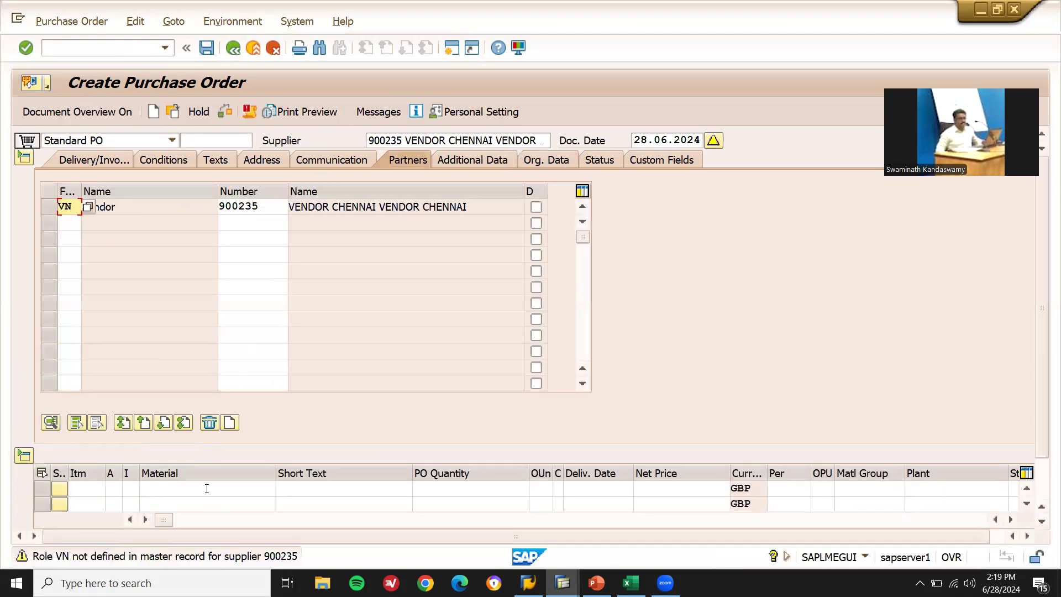
pyautogui.click(206, 488)
pyautogui.press('BackSpace')
pyautogui.press('Down')
pyautogui.press('Return')
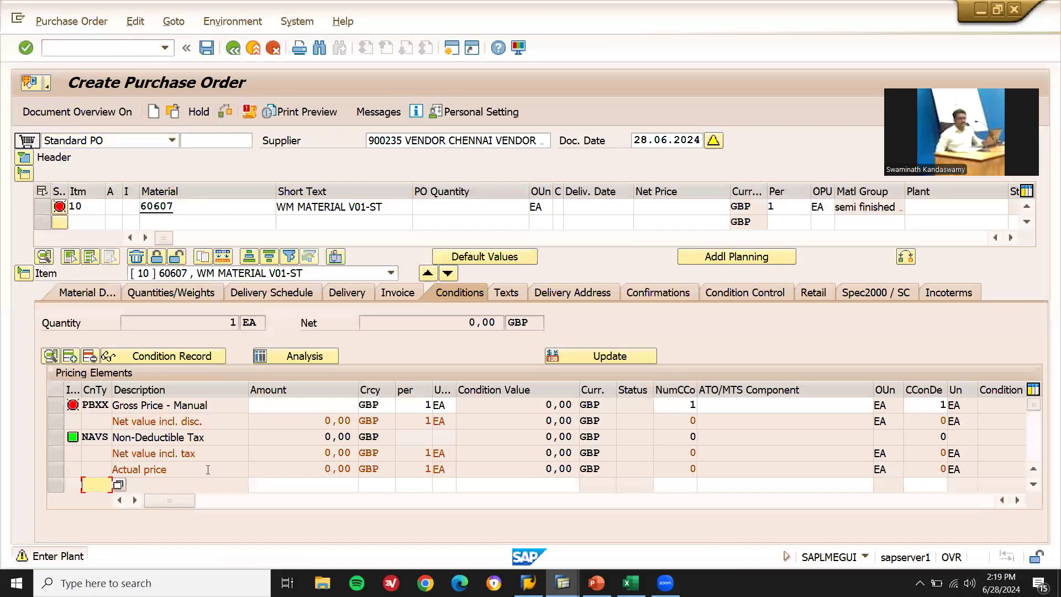
# - Give item 10 quantity 10, plant VF01 and net price 1100, then save the order
pyautogui.click(520, 203)
pyautogui.write('10')
pyautogui.press('Return')
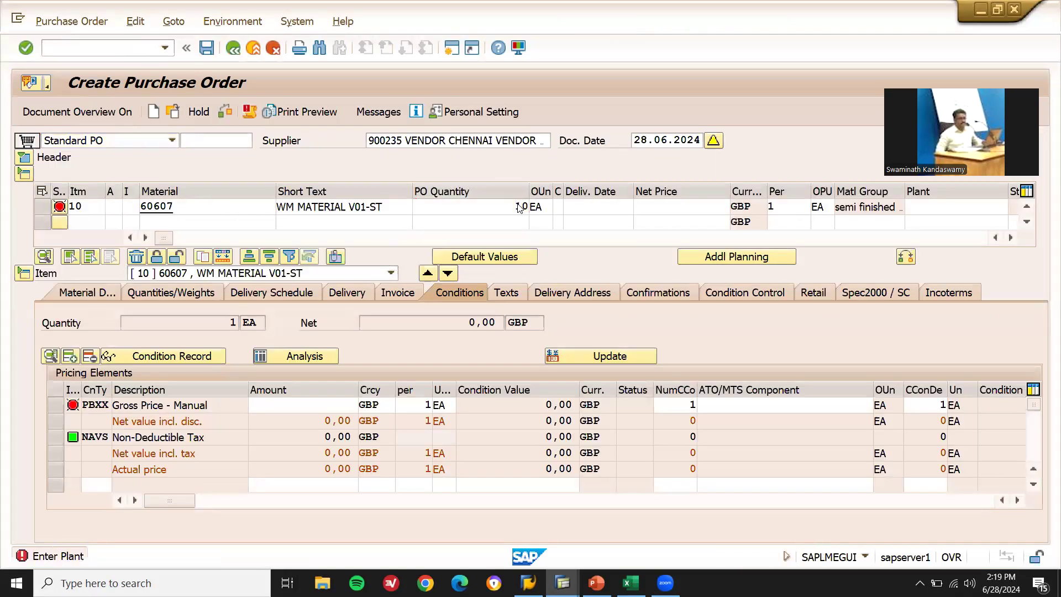
pyautogui.click(954, 208)
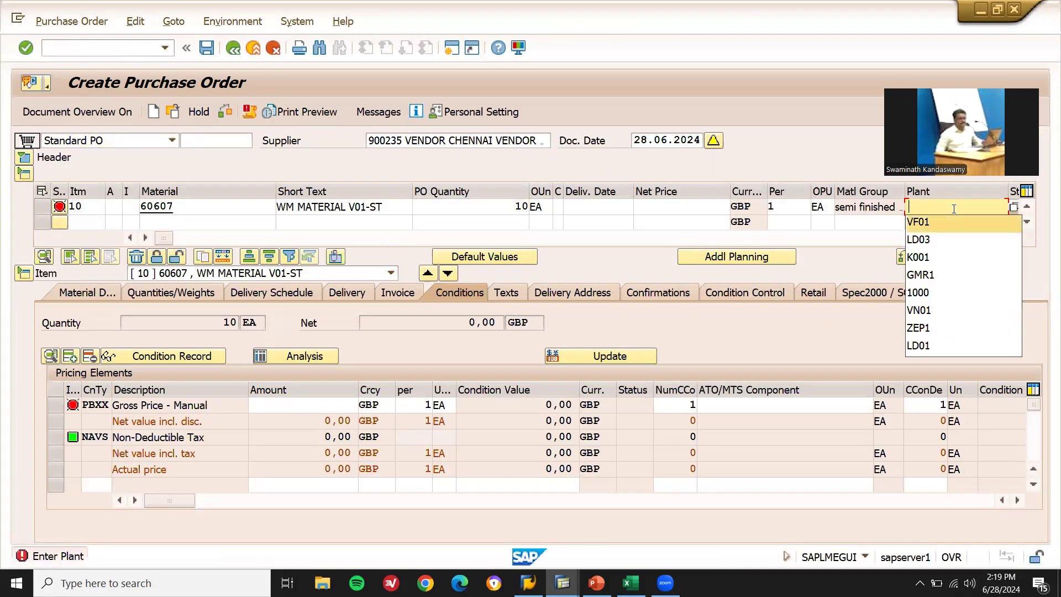
pyautogui.press('Down')
pyautogui.press('Return')
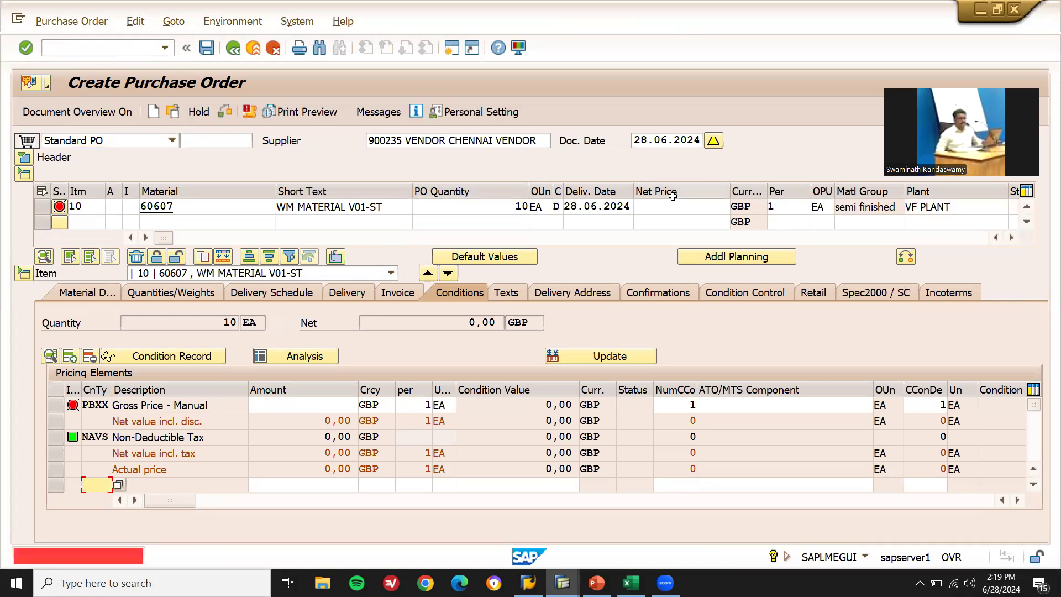
pyautogui.click(673, 208)
pyautogui.write('1100')
pyautogui.press('Return')
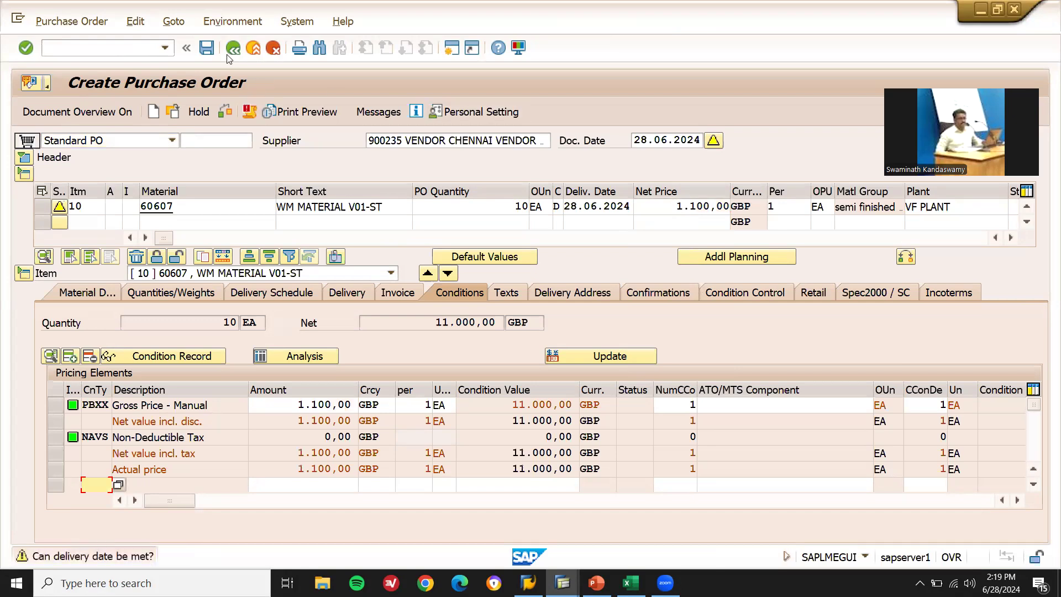
pyautogui.click(206, 48)
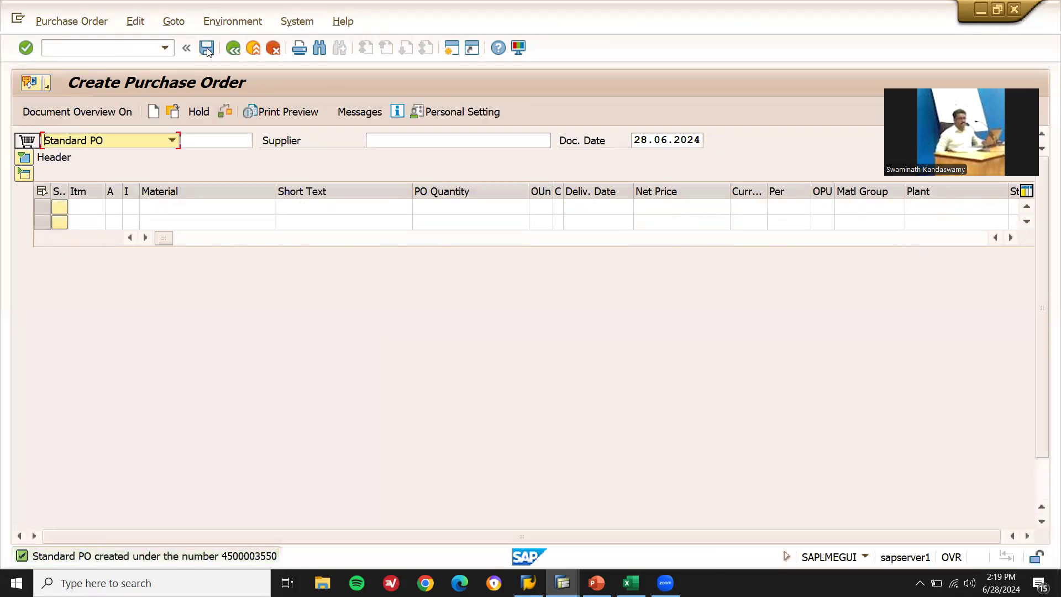
# - Exit ME21N and acknowledge the 'Update was canceled' express message
pyautogui.click(253, 49)
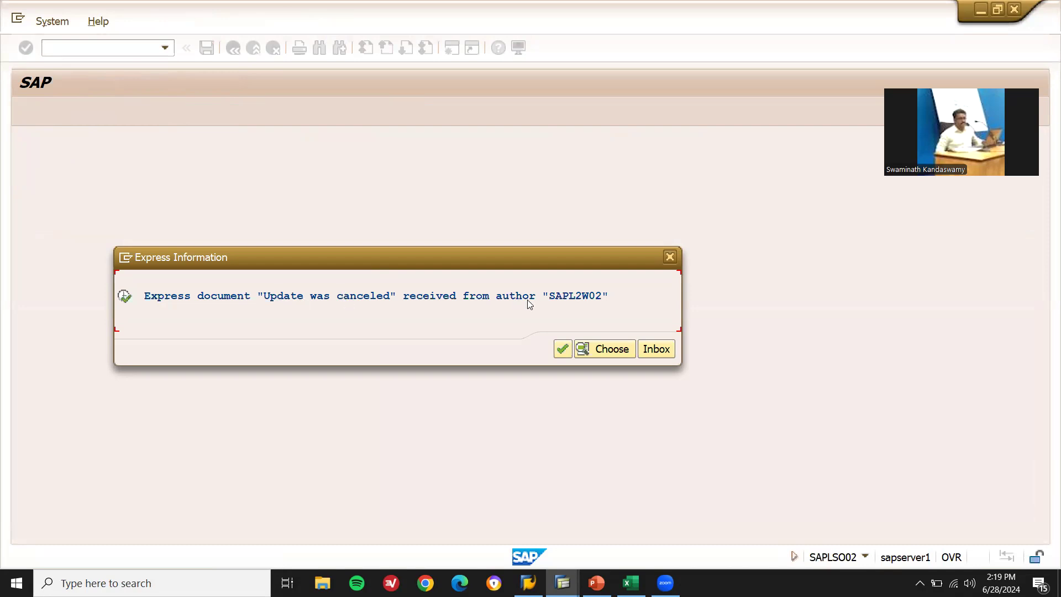
pyautogui.click(558, 353)
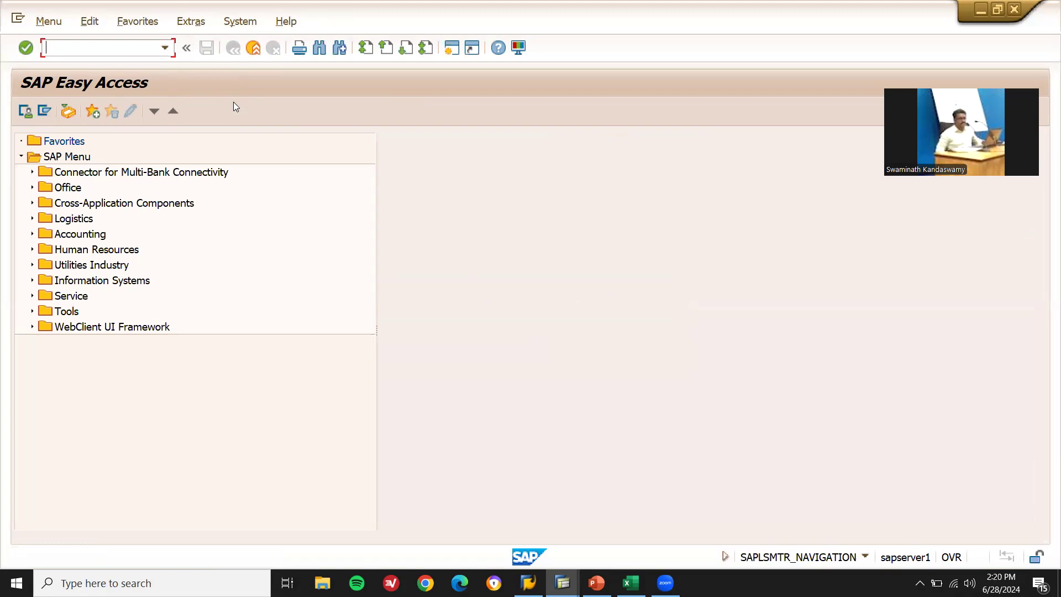
# - Run SPRO and expand the Reference IMG to Materials Management > Purchasing > Purchasing Info Record
pyautogui.write('SPRO')
pyautogui.press('Return')
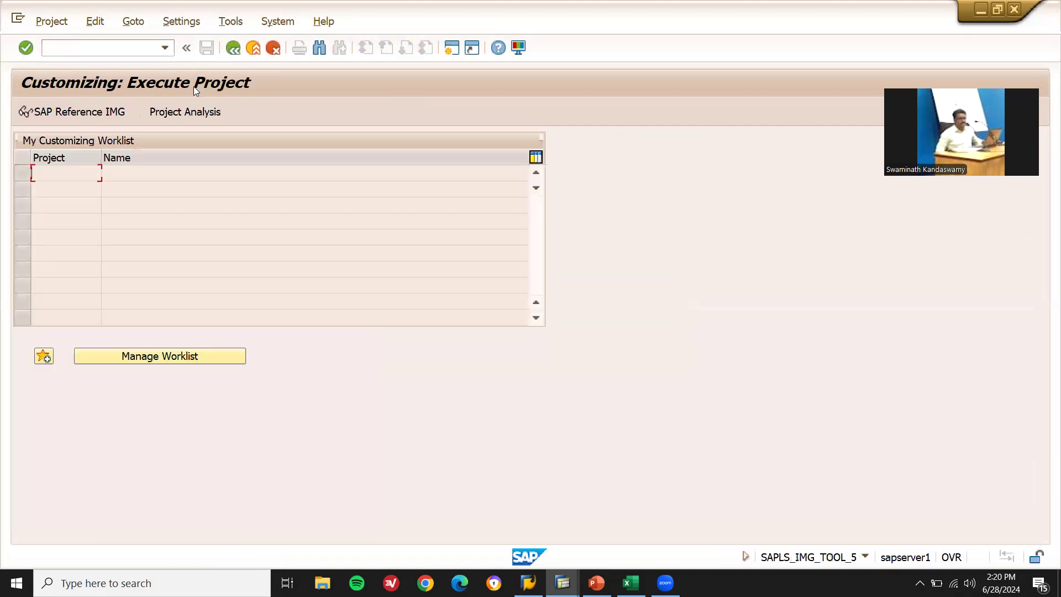
pyautogui.click(83, 114)
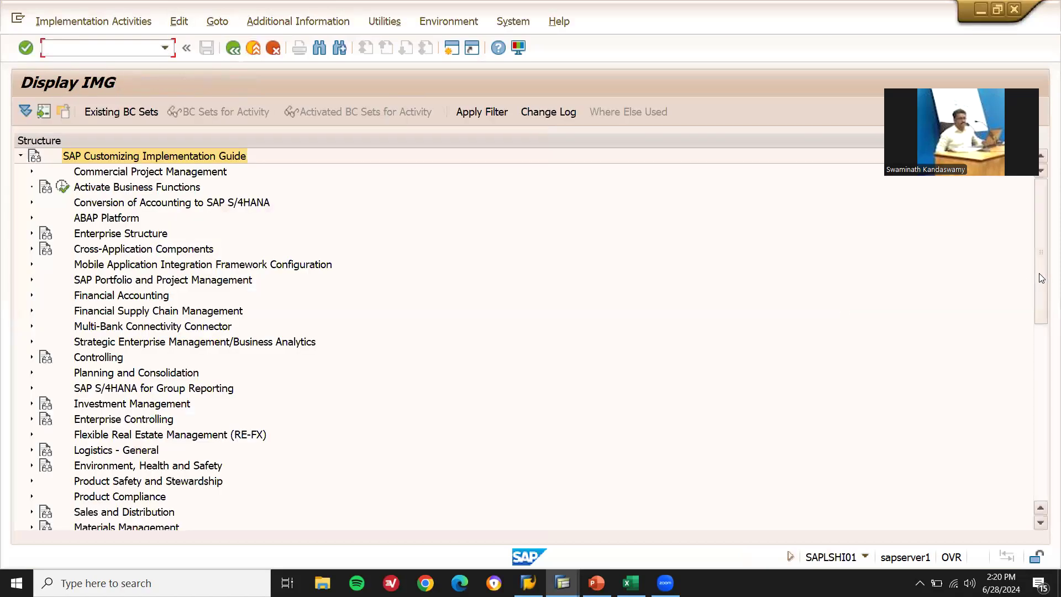
pyautogui.moveTo(1039, 273); pyautogui.dragTo(1043, 371)
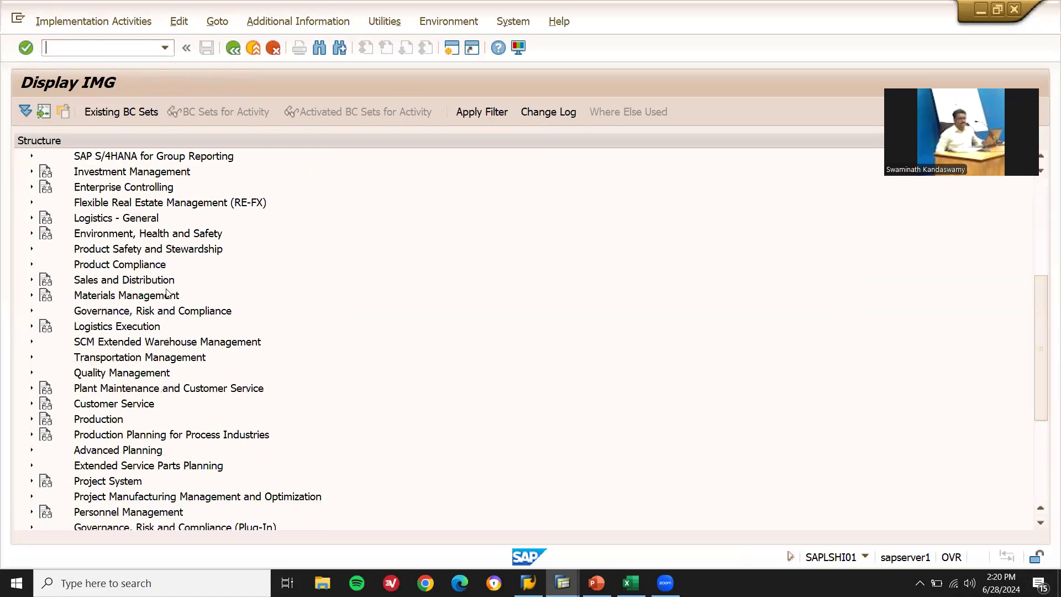
pyautogui.click(32, 295)
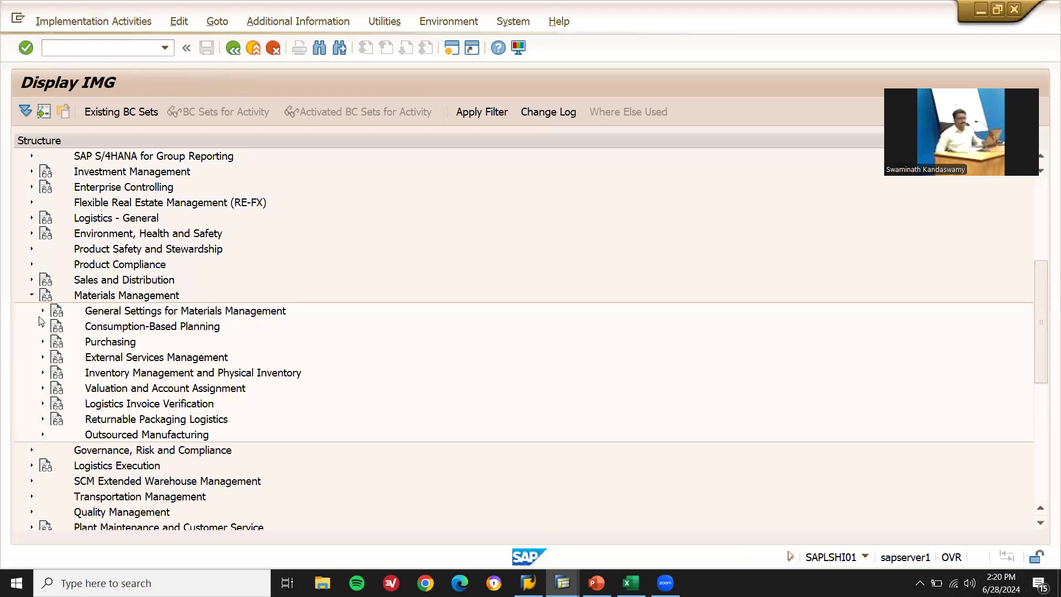
pyautogui.click(43, 342)
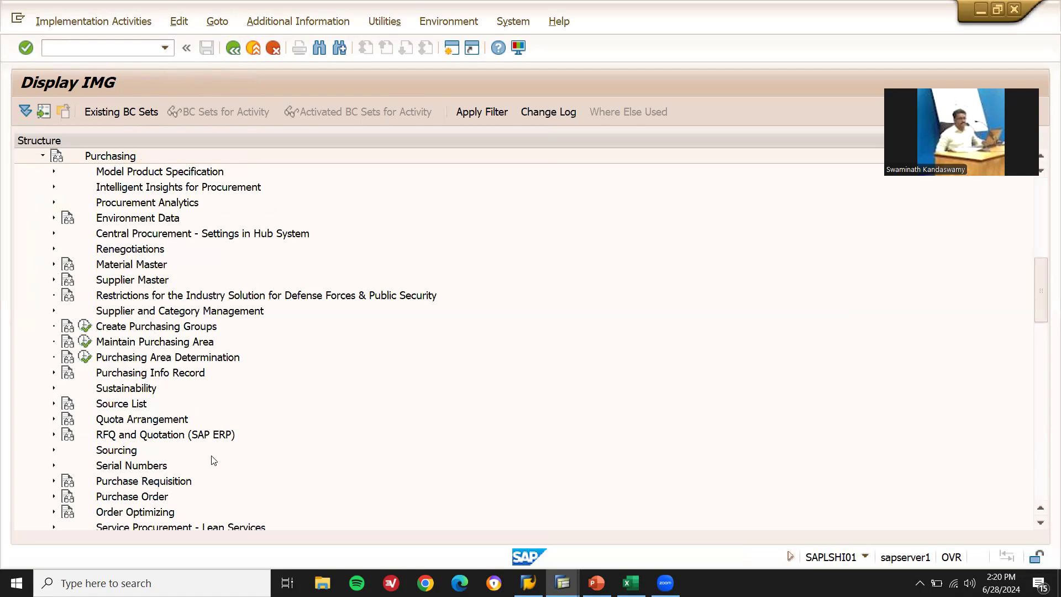
pyautogui.click(53, 374)
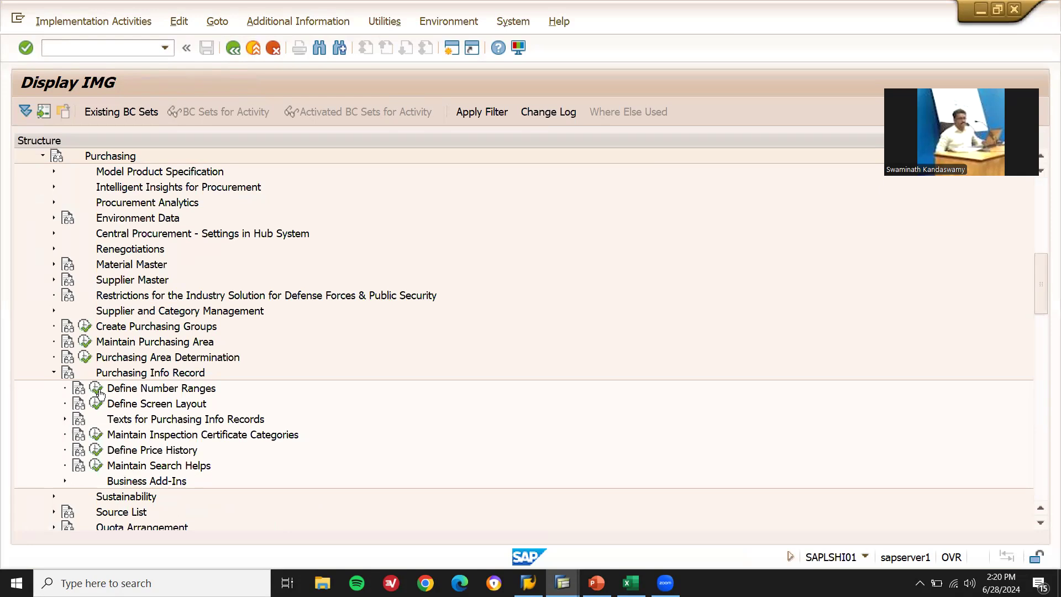
# - Run Define Number Ranges, review element IL and the 03 group in Change Groups, then go back
pyautogui.click(97, 389)
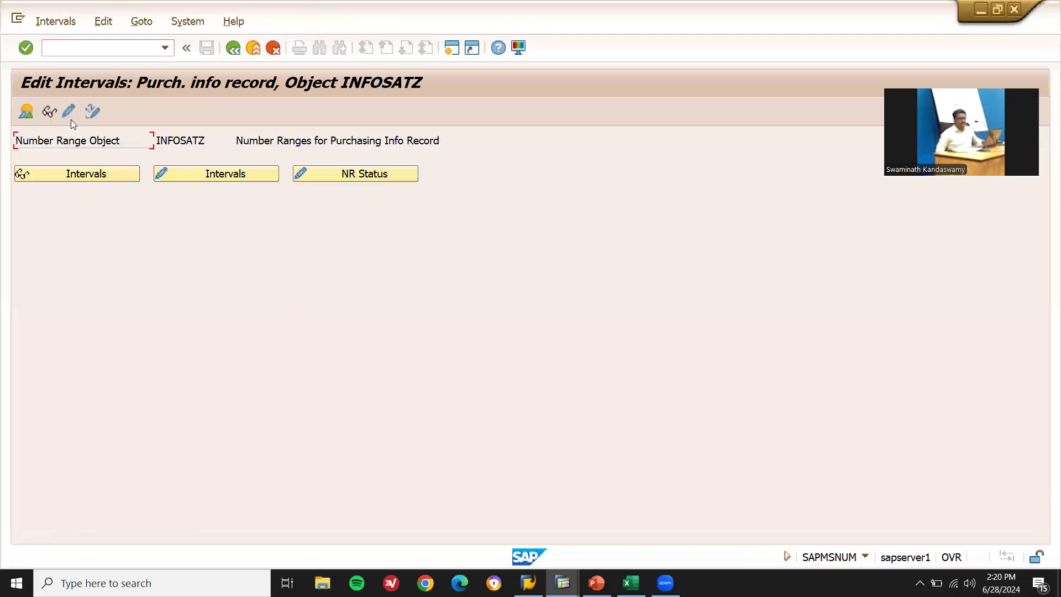
pyautogui.click(67, 112)
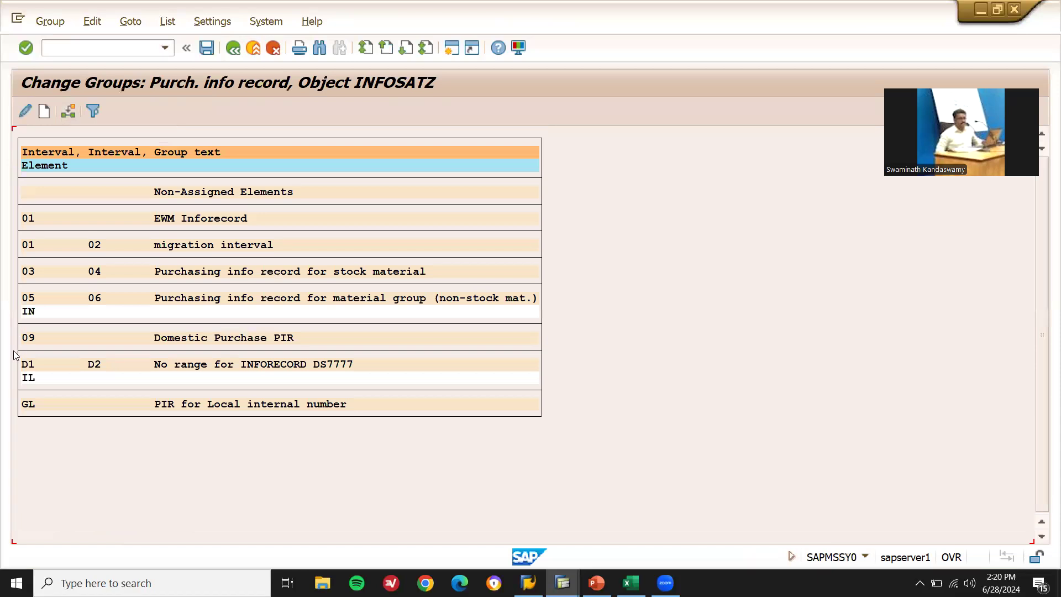
pyautogui.click(26, 380)
pyautogui.click(215, 274)
pyautogui.click(32, 271)
pyautogui.click(27, 381)
pyautogui.click(30, 272)
pyautogui.click(232, 49)
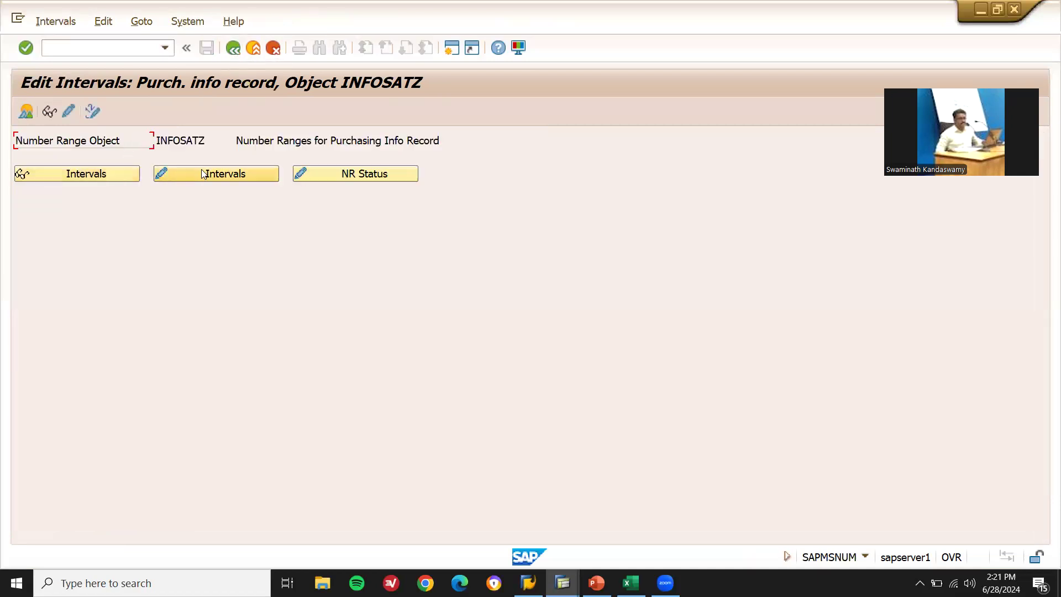
pyautogui.click(204, 174)
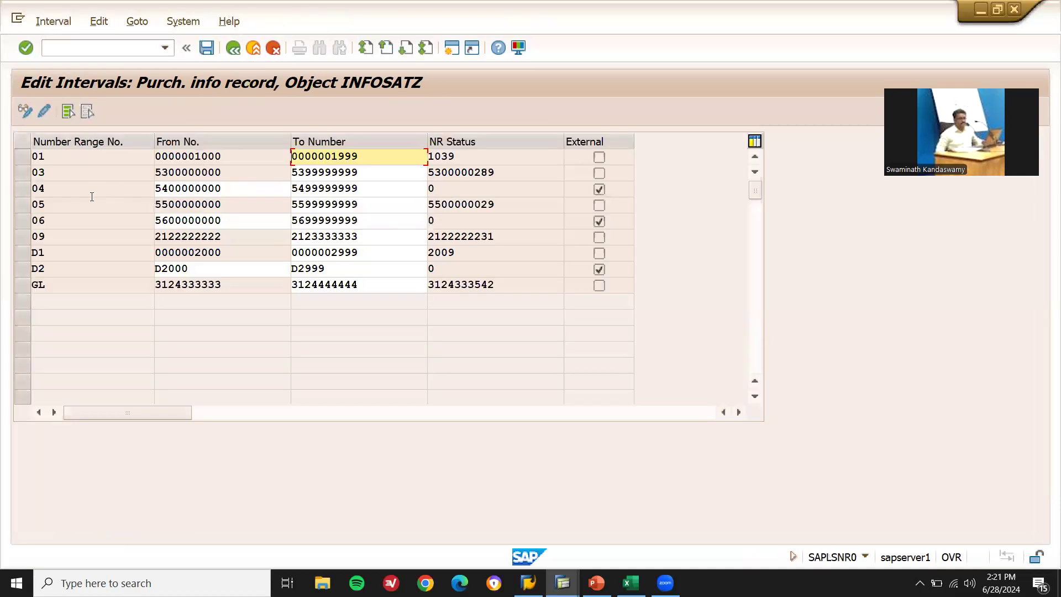
pyautogui.doubleClick(88, 175)
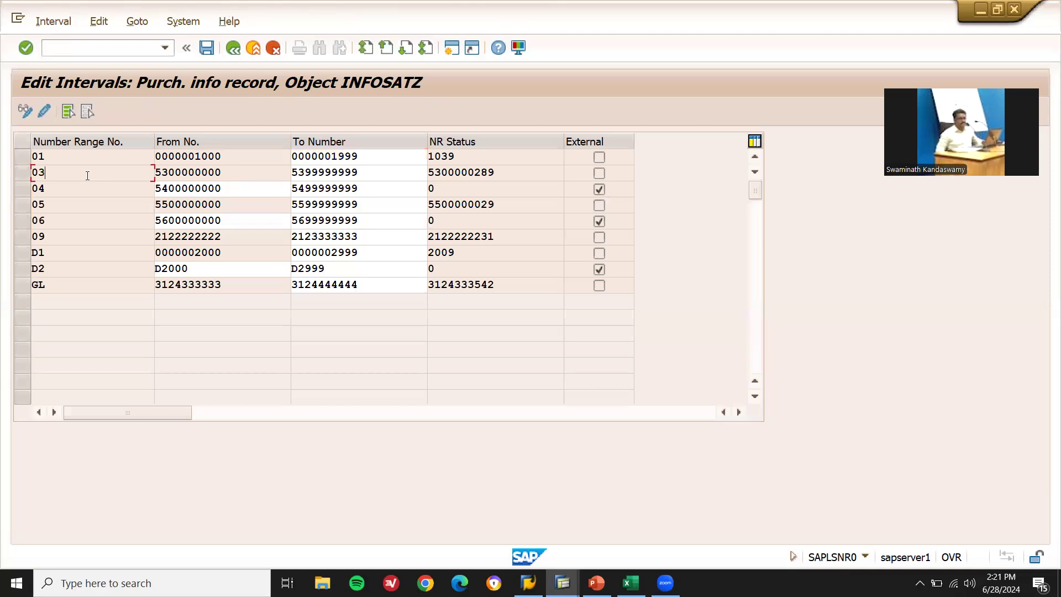
pyautogui.click(246, 173)
pyautogui.hotkey('shift', 'Left')
pyautogui.hotkey('shift', 'Left')
pyautogui.hotkey('shift', 'Left')
pyautogui.hotkey('shift', 'Left')
pyautogui.hotkey('shift', 'Left')
pyautogui.hotkey('shift', 'Left')
pyautogui.hotkey('shift', 'Left')
pyautogui.hotkey('shift', 'Left')
pyautogui.hotkey('shift', 'Left')
pyautogui.hotkey('shift', 'Left')
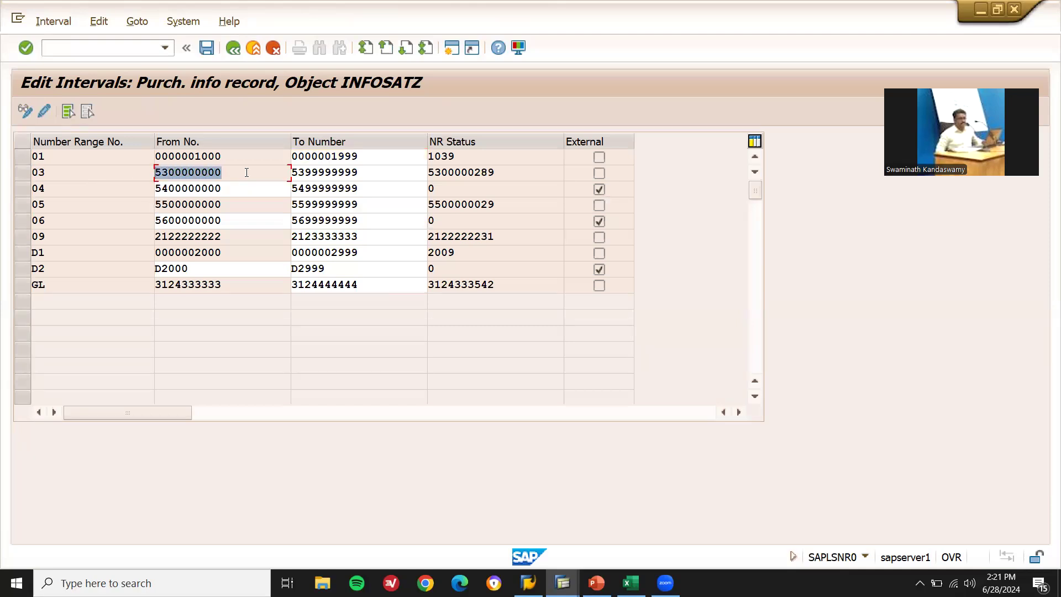
pyautogui.doubleClick(139, 252)
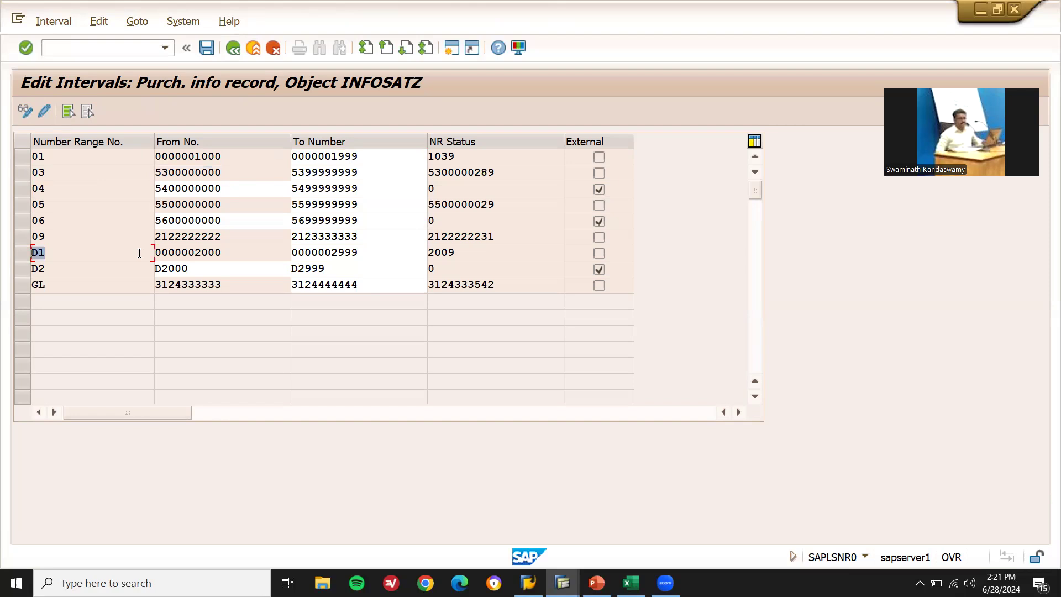
pyautogui.click(129, 269)
pyautogui.hotkey('shift', 'Left')
pyautogui.hotkey('shift', 'Left')
pyautogui.click(136, 250)
pyautogui.hotkey('shift', 'Left')
pyautogui.hotkey('shift', 'Left')
pyautogui.click(71, 174)
pyautogui.hotkey('shift', 'Left')
pyautogui.hotkey('shift', 'Left')
pyautogui.click(232, 49)
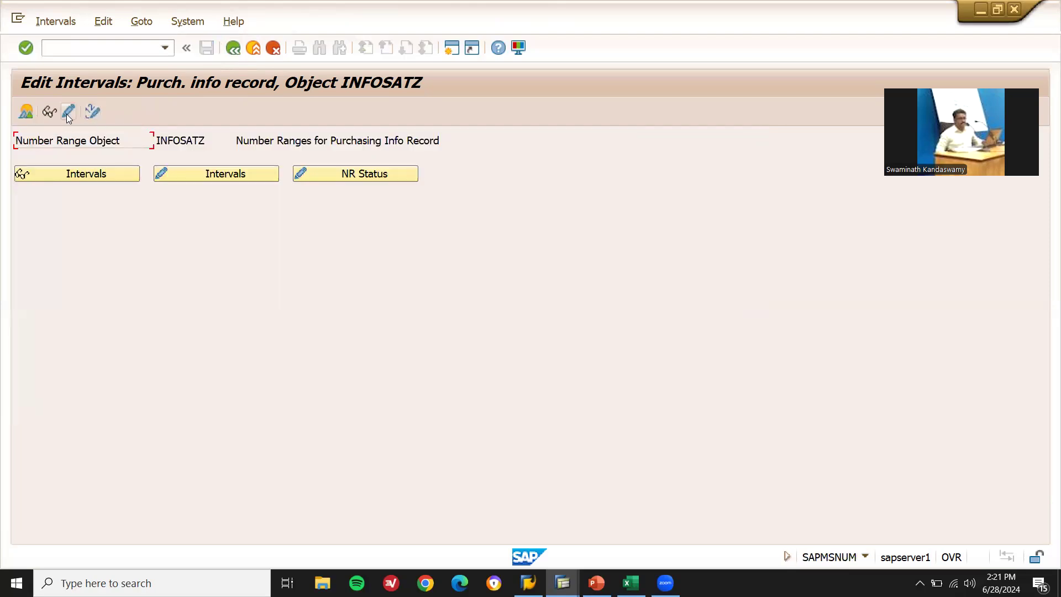
# - Open Change Groups for INFOSATZ and select element IL near the 03 interval group
pyautogui.click(67, 113)
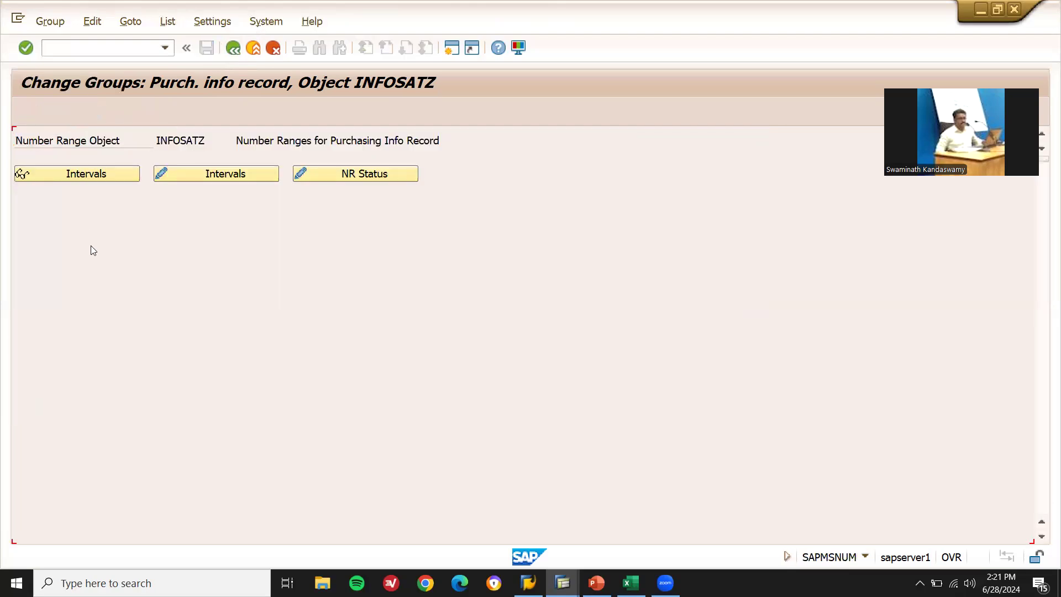
pyautogui.click(31, 272)
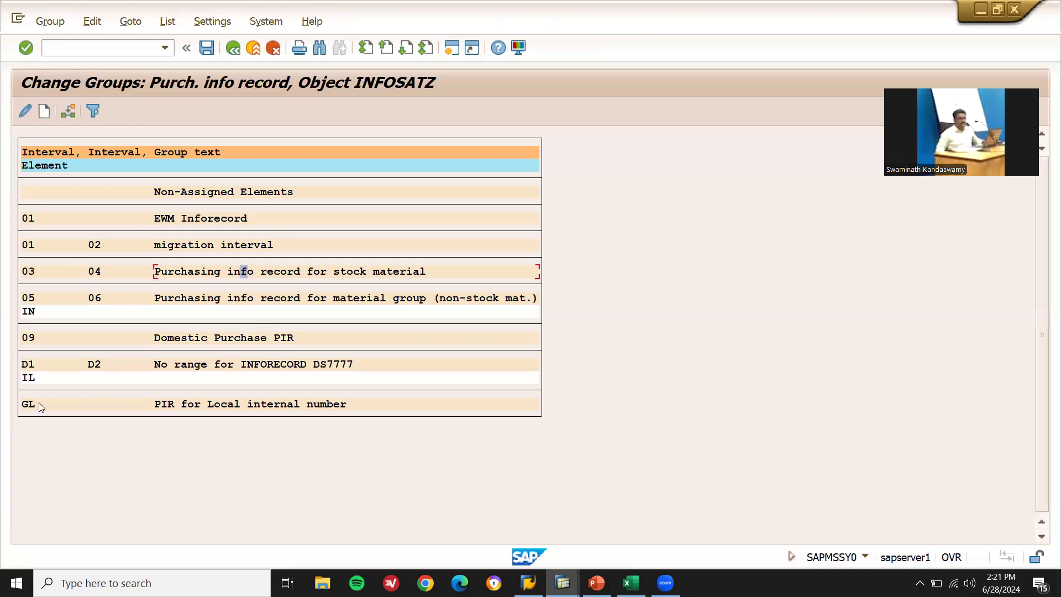
pyautogui.click(31, 380)
pyautogui.click(27, 273)
pyautogui.click(32, 381)
# - Assign element IL to group 03 via Assign Element to Group, save, and go back
pyautogui.click(51, 22)
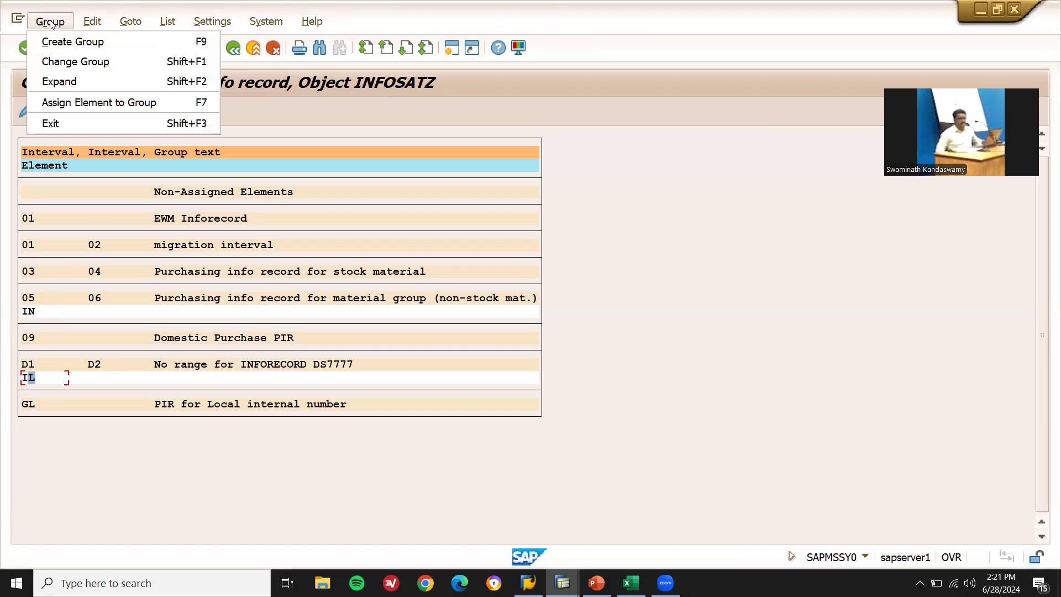
pyautogui.click(71, 63)
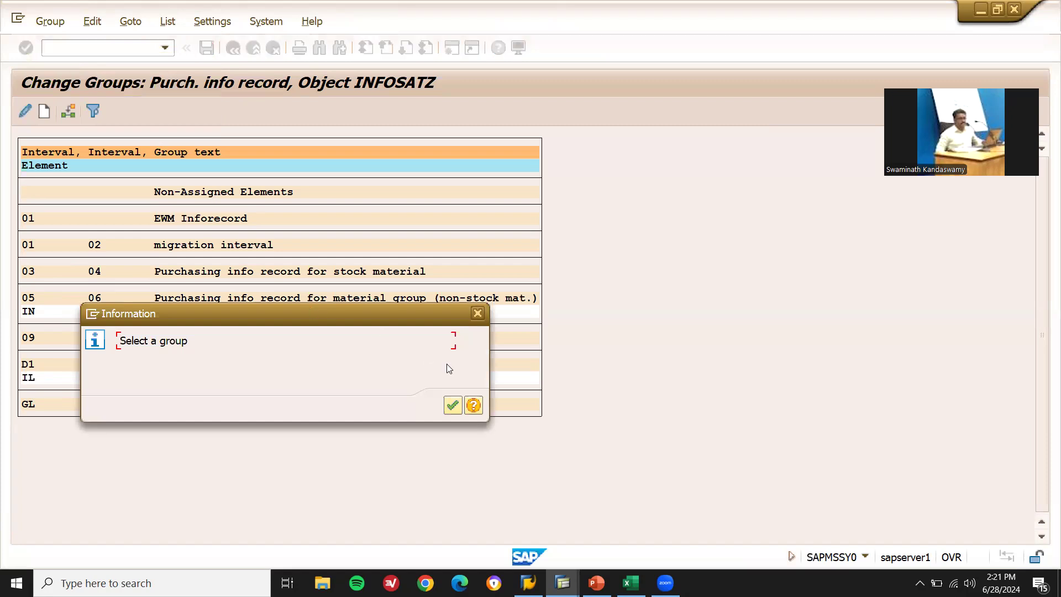
pyautogui.click(452, 404)
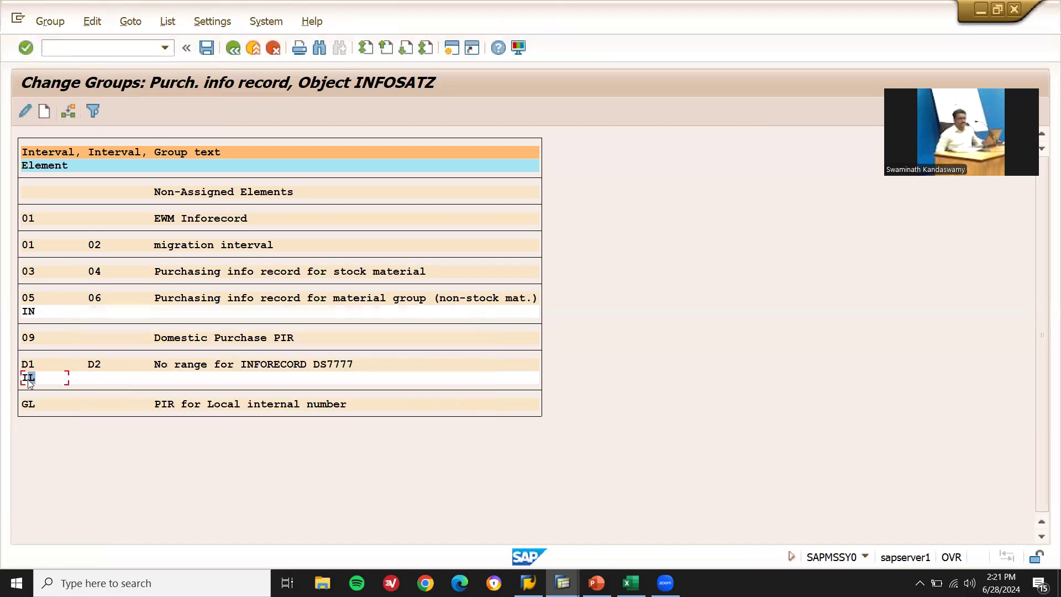
pyautogui.click(50, 22)
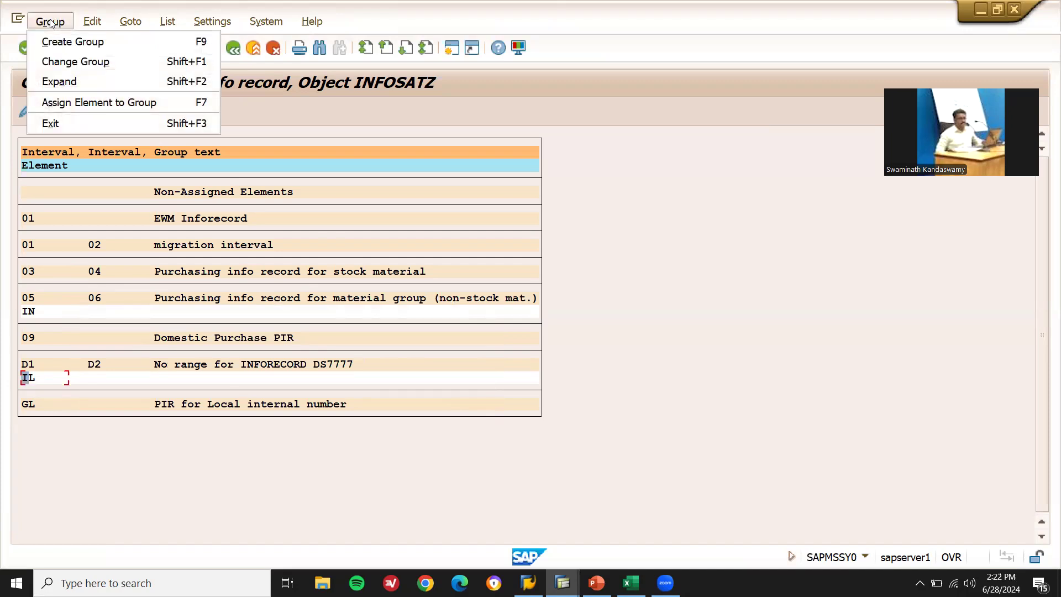
pyautogui.click(102, 107)
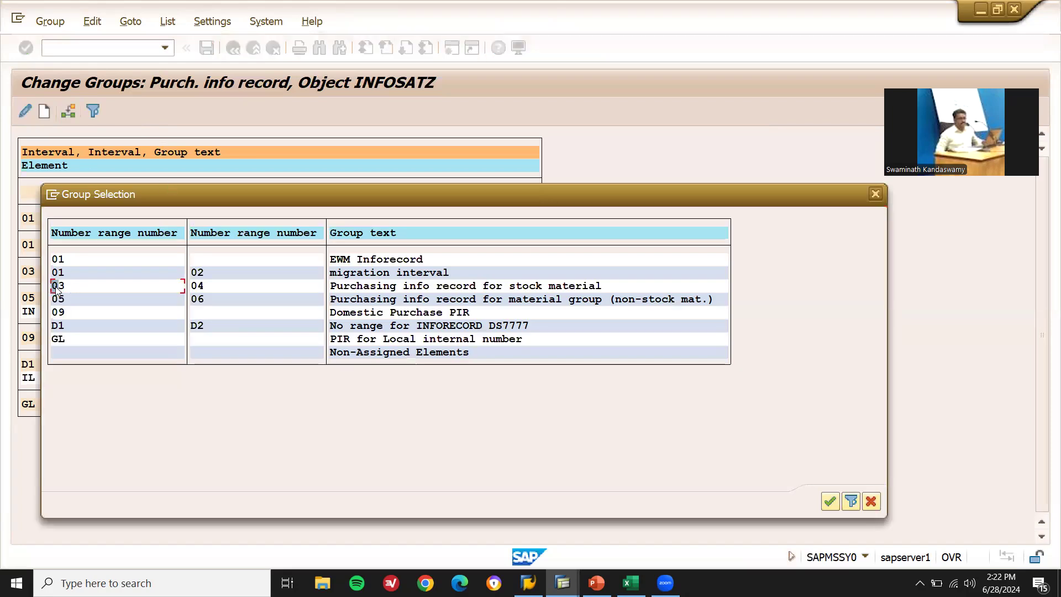
pyautogui.click(829, 501)
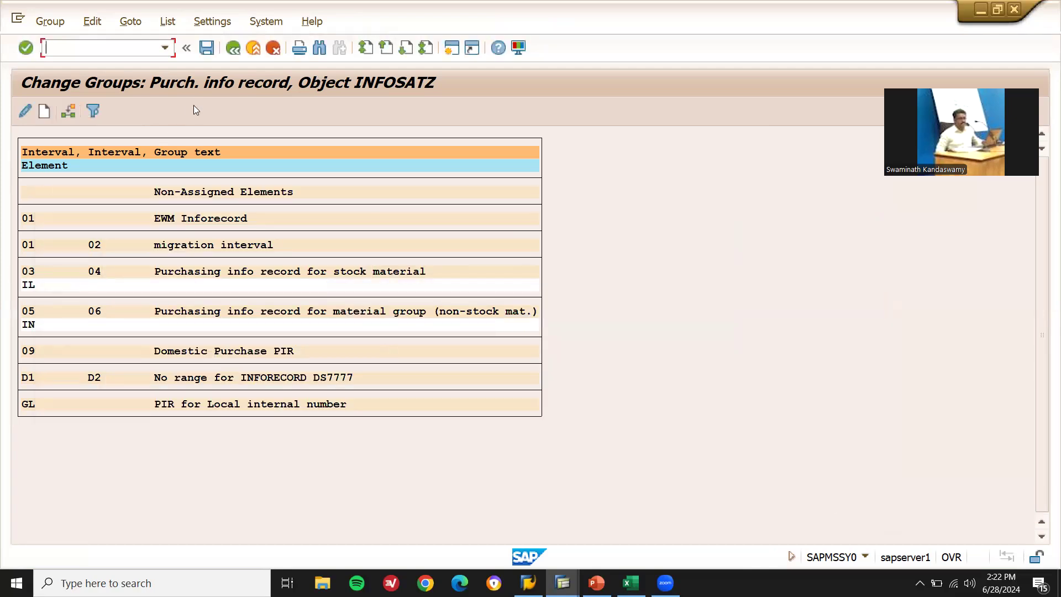
pyautogui.click(206, 49)
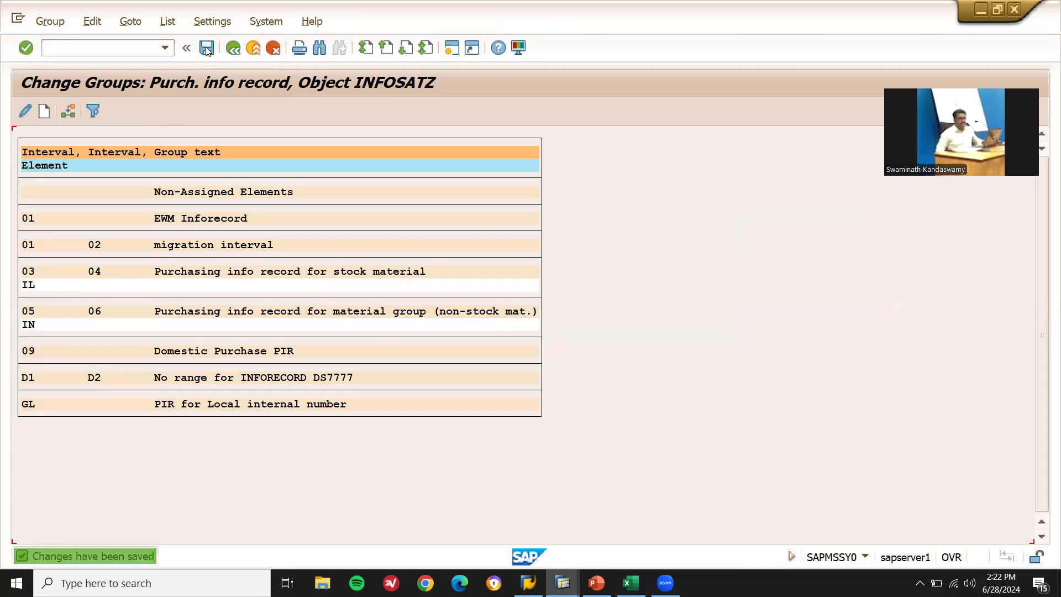
pyautogui.click(254, 49)
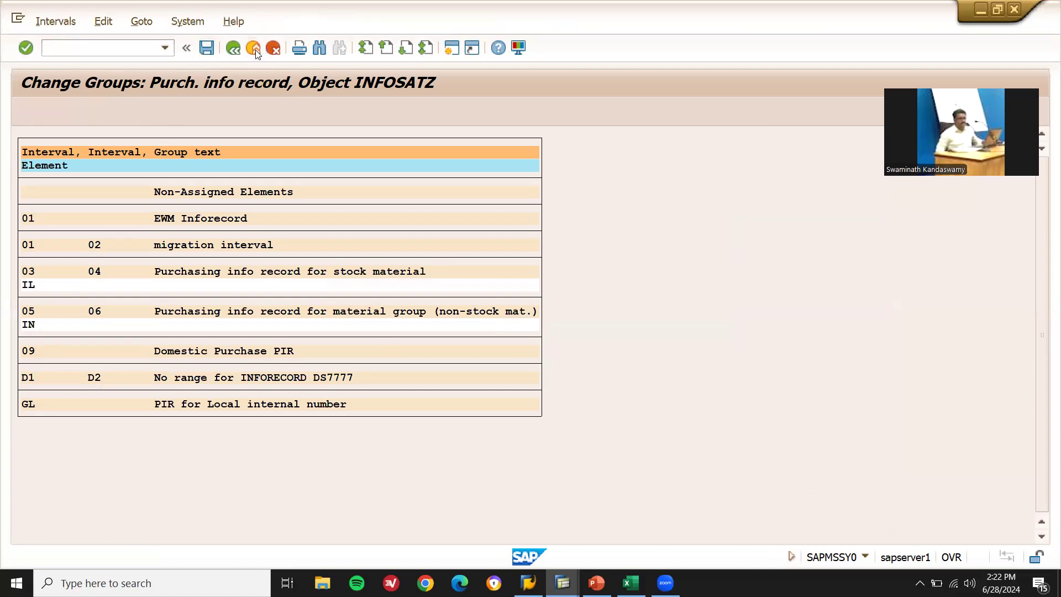
# - In the SAP Easy Access A4H (4) session, enter supplier 900235, org VF01, group 002
pyautogui.click(253, 49)
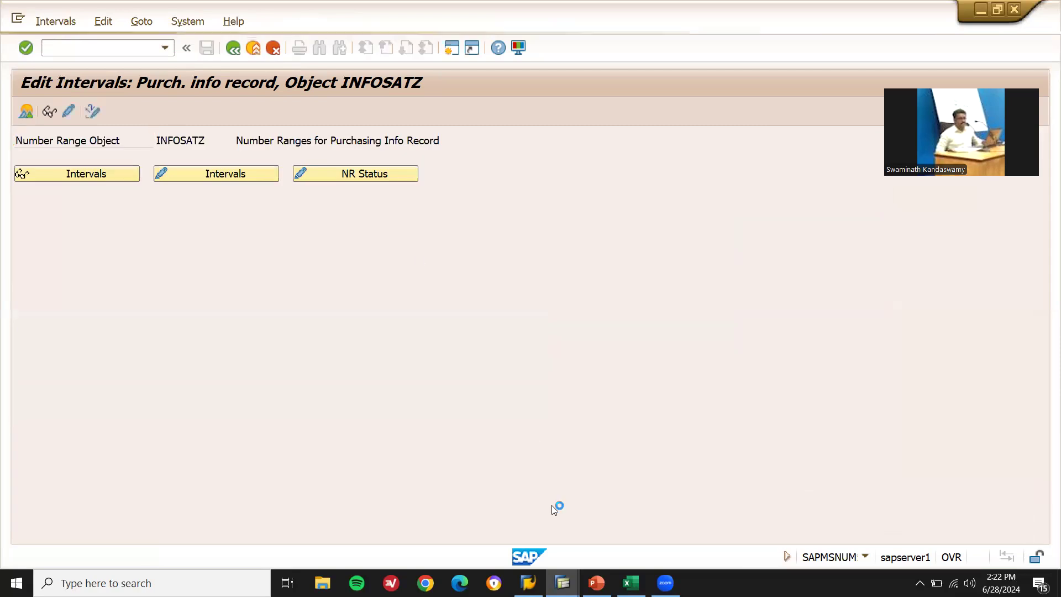
pyautogui.moveTo(562, 583)
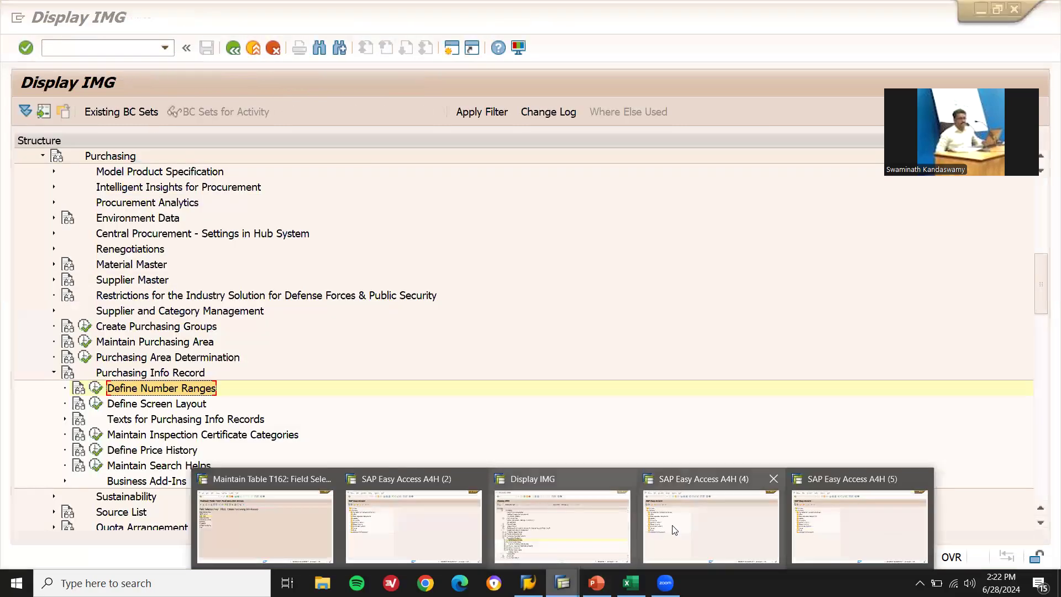
pyautogui.click(675, 559)
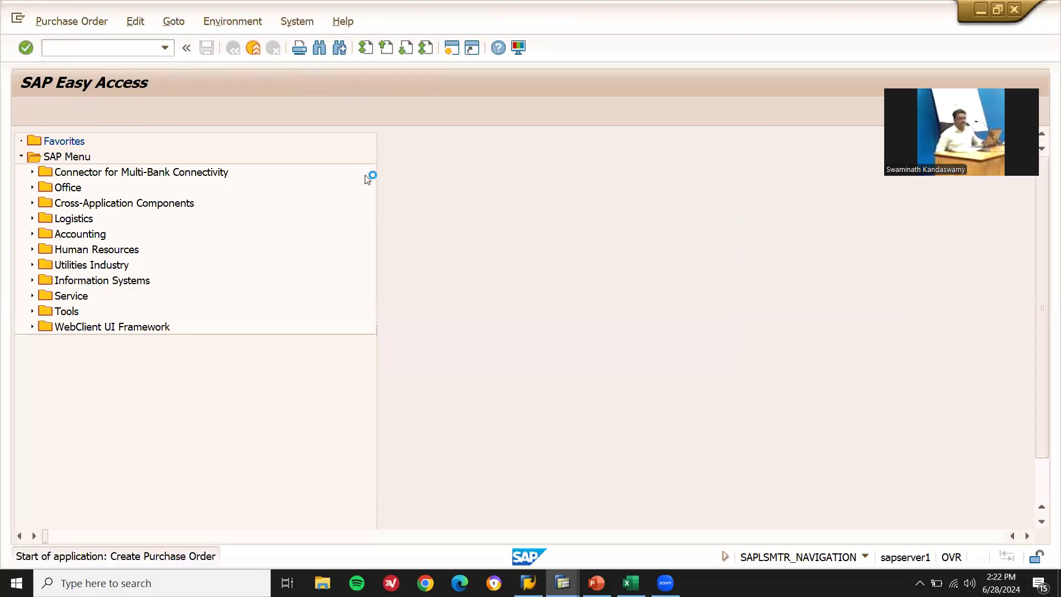
pyautogui.click(417, 140)
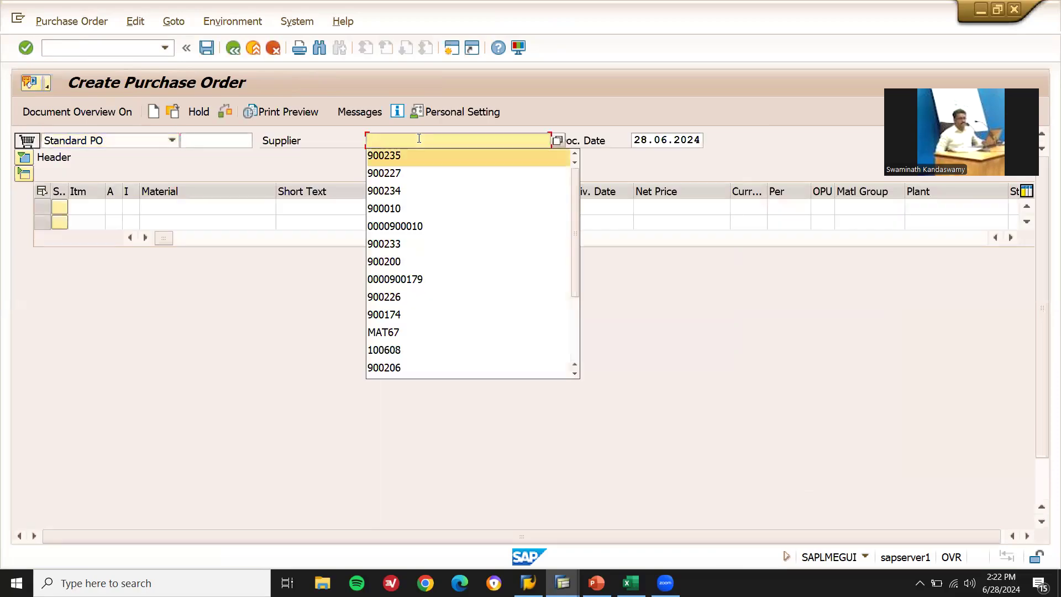
pyautogui.press('Down')
pyautogui.press('Return')
pyautogui.press('Down')
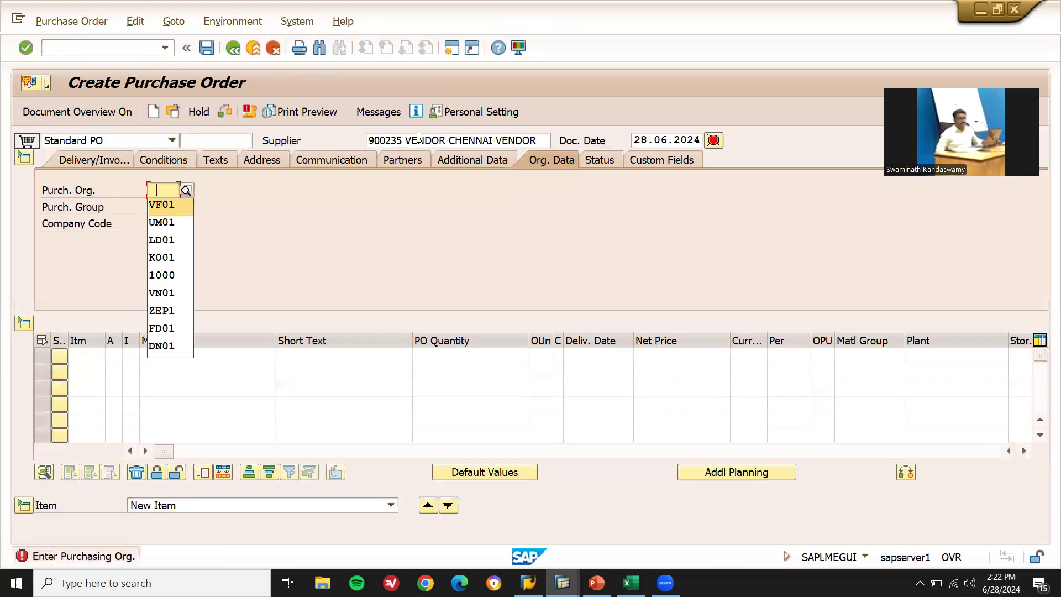
pyautogui.press('Return')
pyautogui.press('Down')
pyautogui.press('Return')
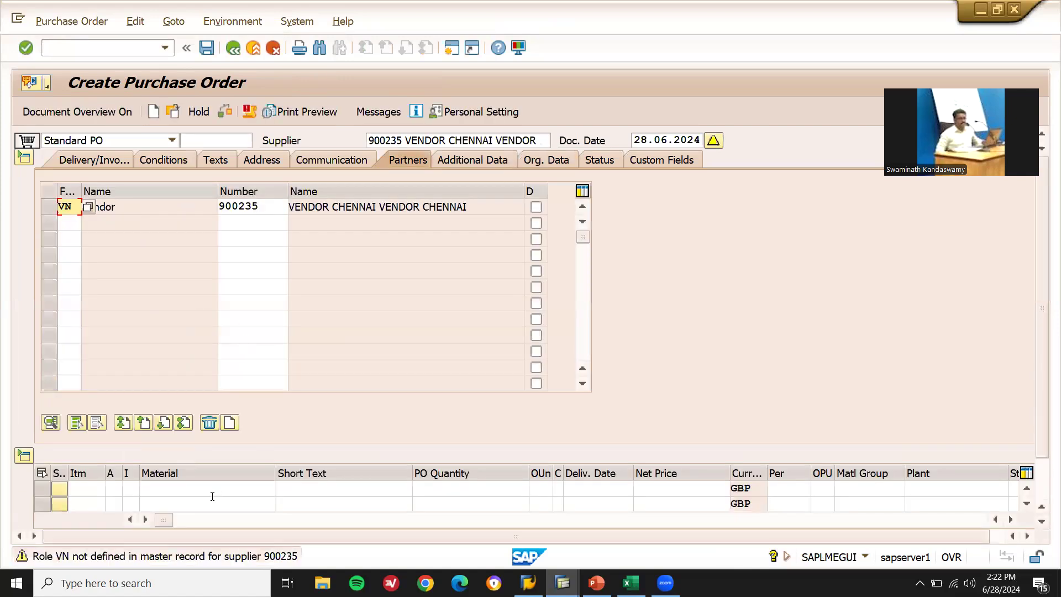
# - Add item 10: material 60607, quantity 10, net price 1100, plant VF01
pyautogui.click(212, 495)
pyautogui.write('60607')
pyautogui.press('Return')
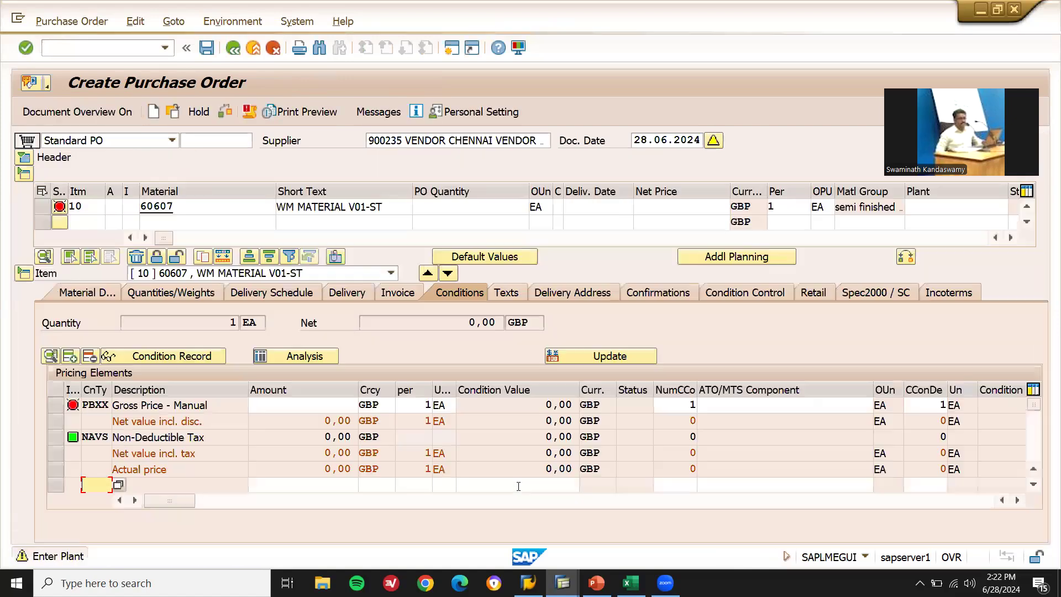
pyautogui.click(465, 206)
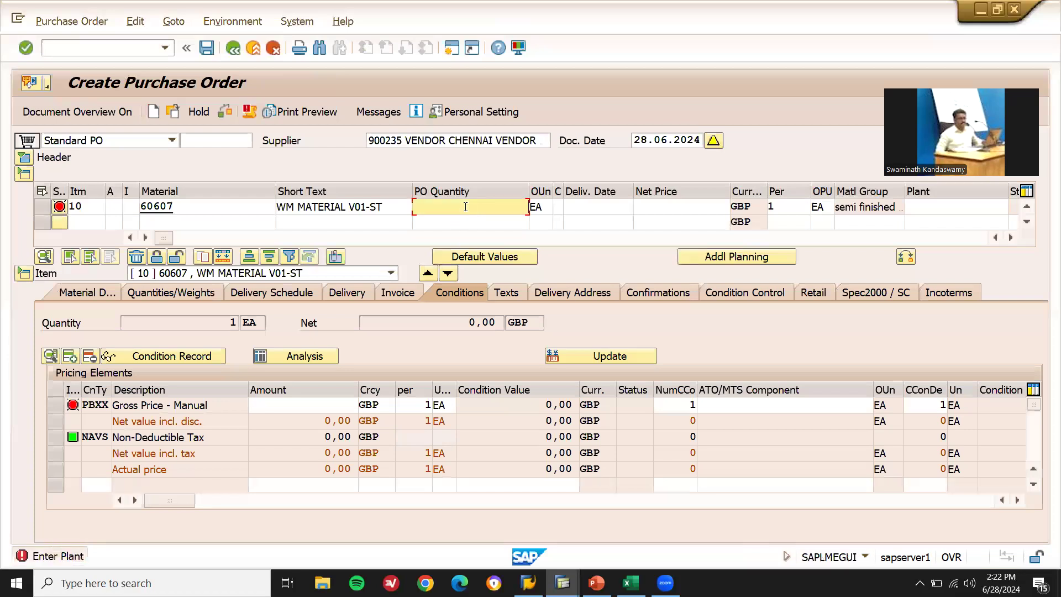
pyautogui.press('Return')
pyautogui.click(675, 210)
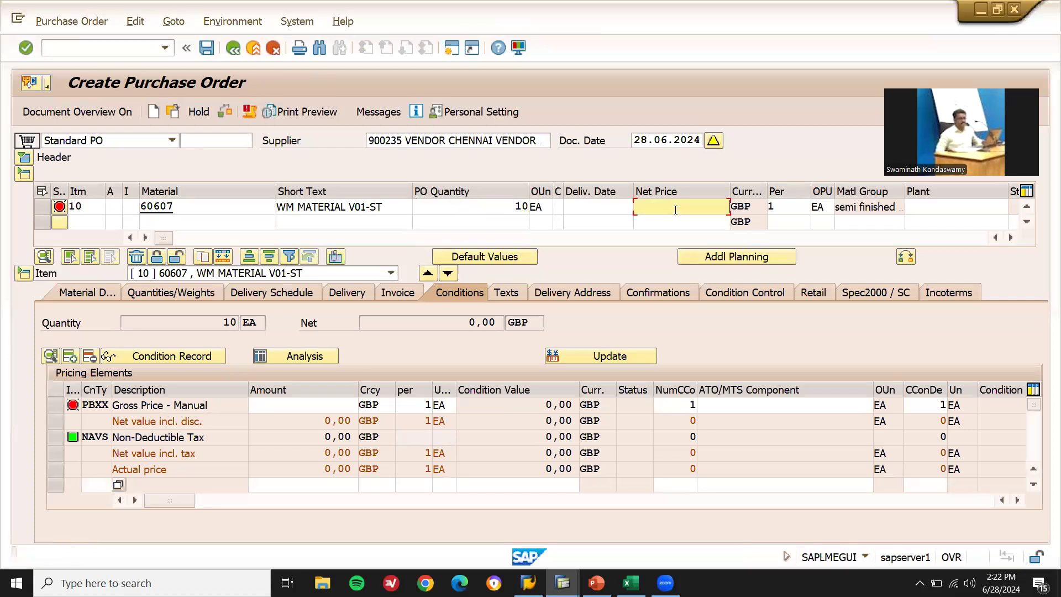
pyautogui.click(712, 220)
pyautogui.click(941, 212)
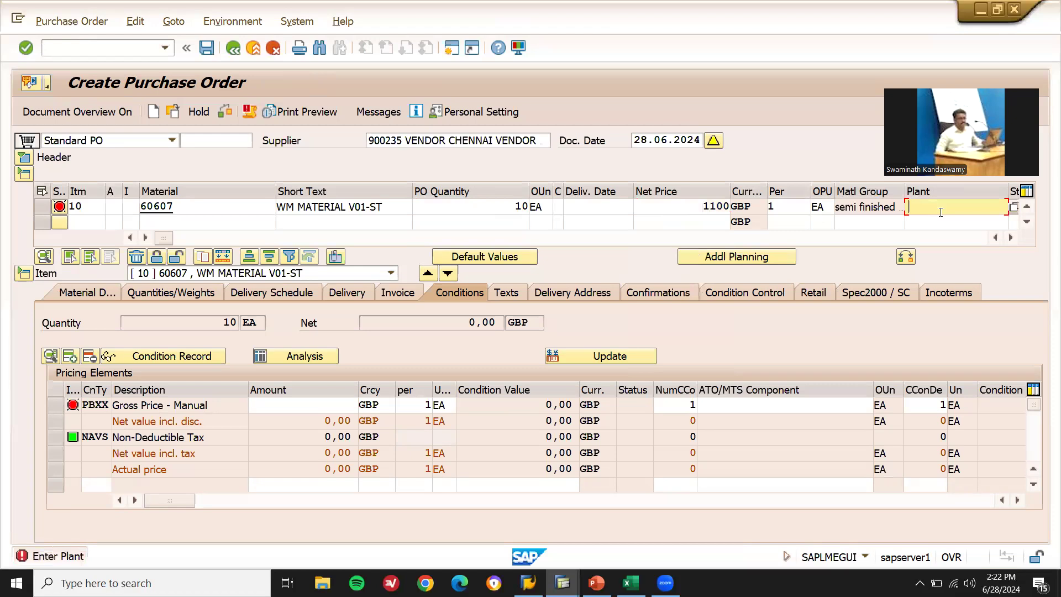
pyautogui.write('VF01')
pyautogui.press('Return')
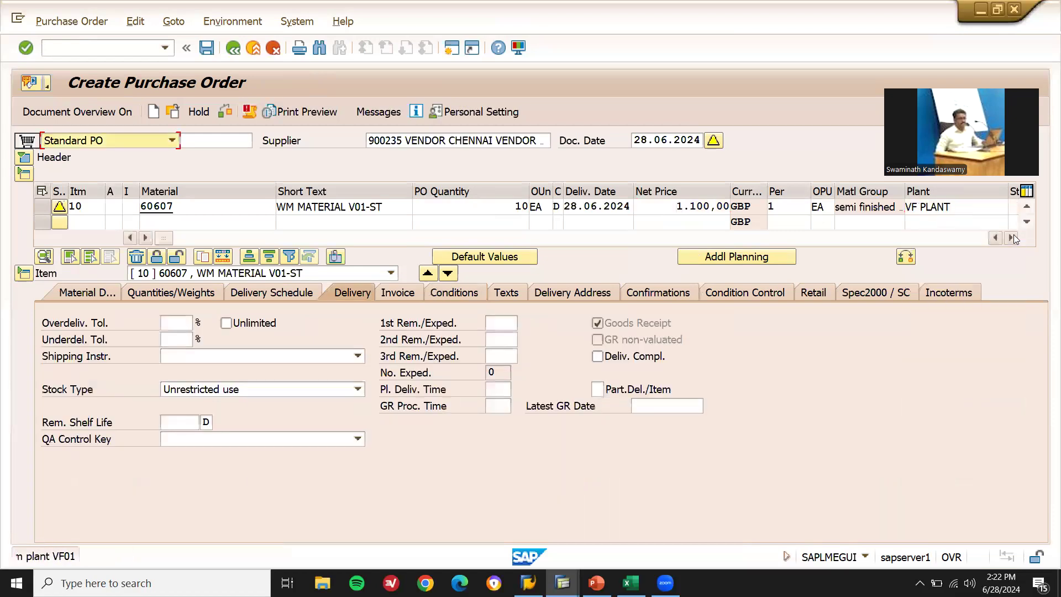
# - Set item 10's storage location (STOR LOC ROH) and save the purchase order
pyautogui.click(1012, 238)
pyautogui.click(1012, 237)
pyautogui.click(756, 205)
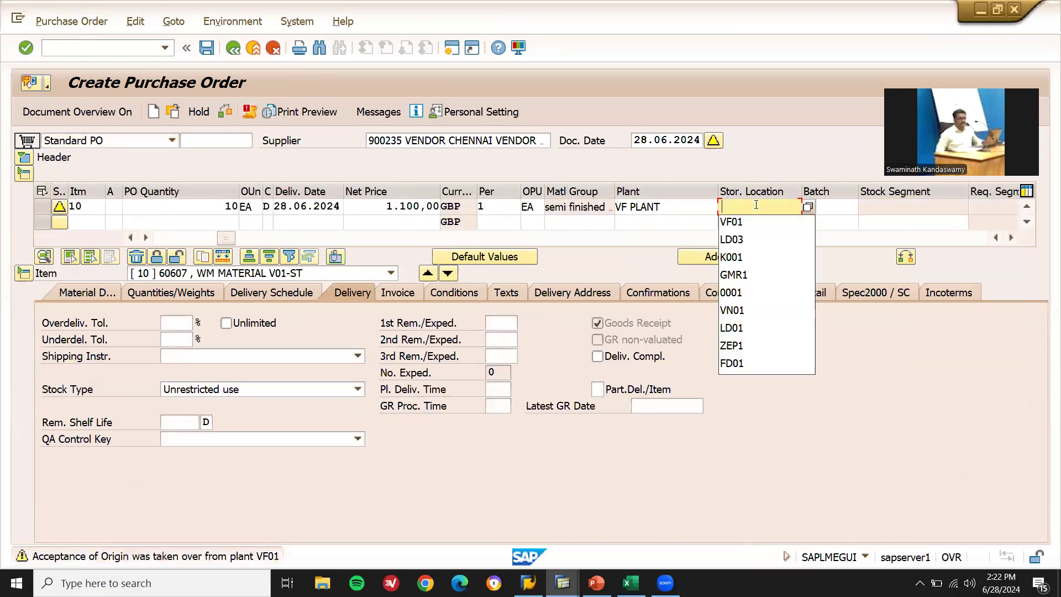
pyautogui.write('VF01')
pyautogui.press('Return')
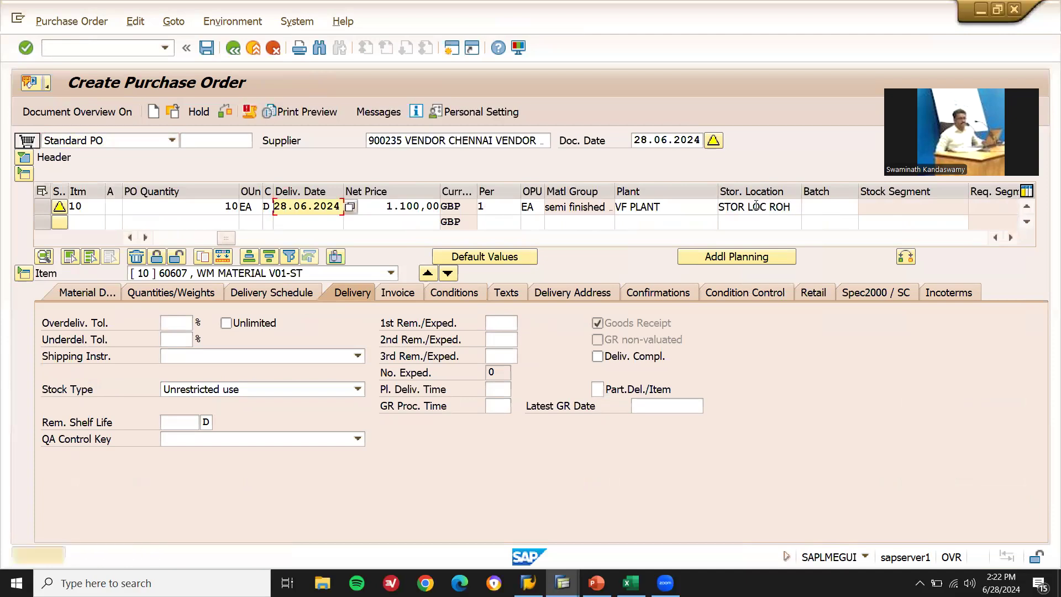
pyautogui.click(206, 49)
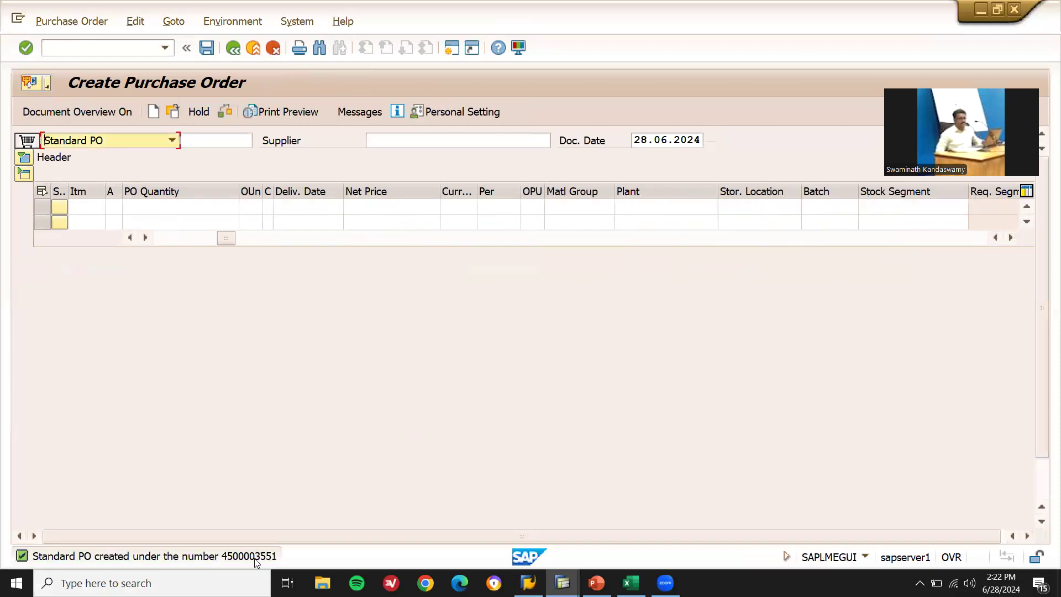
pyautogui.doubleClick(256, 562)
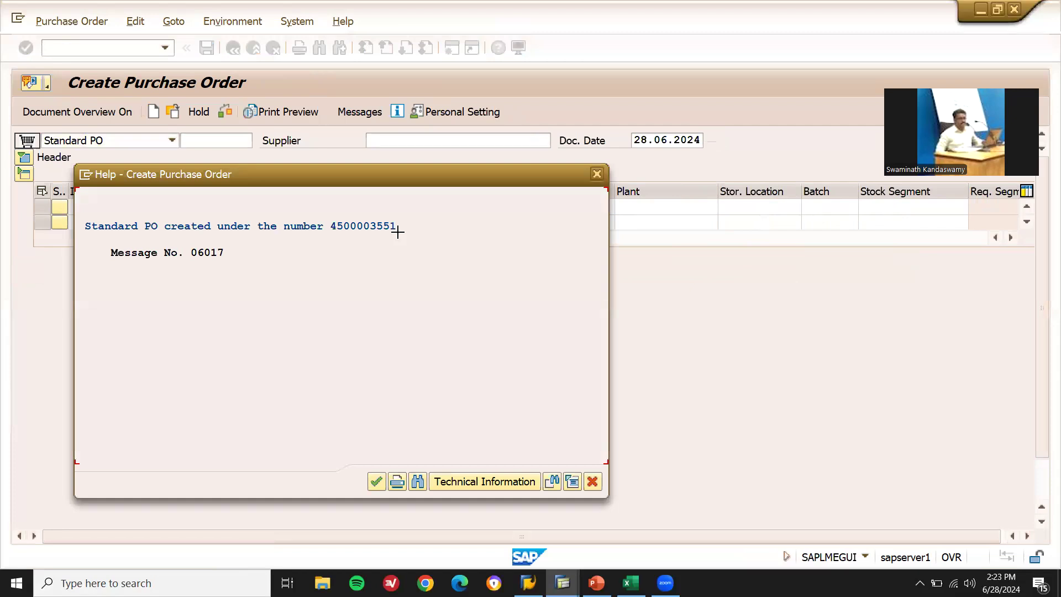
pyautogui.moveTo(398, 232); pyautogui.dragTo(330, 228)
pyautogui.hotkey('ctrl', 'c')
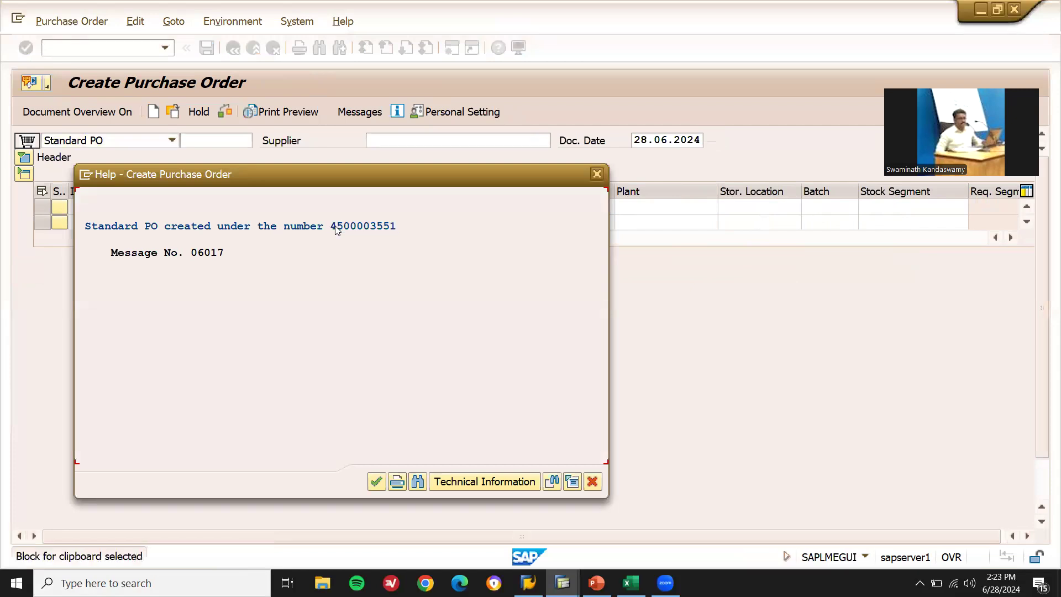
pyautogui.click(375, 482)
pyautogui.click(86, 49)
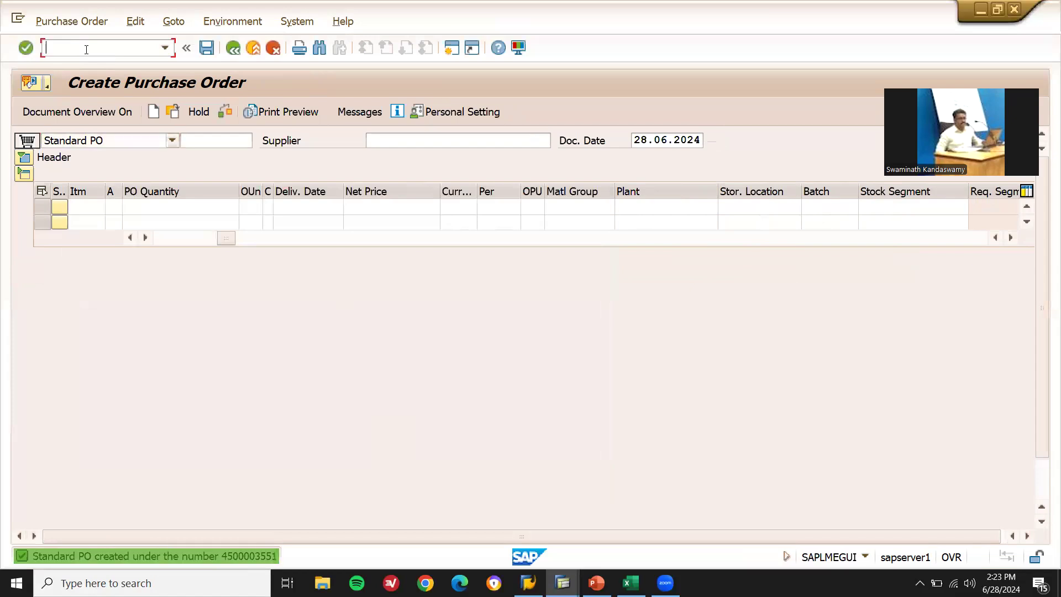
pyautogui.write('/NMIGO')
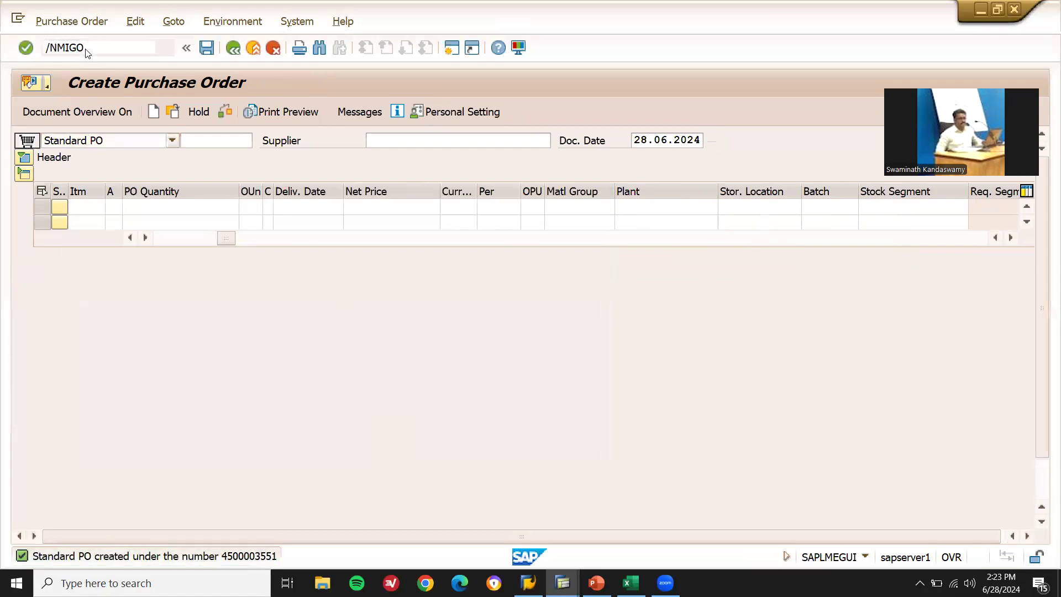
pyautogui.press('Return')
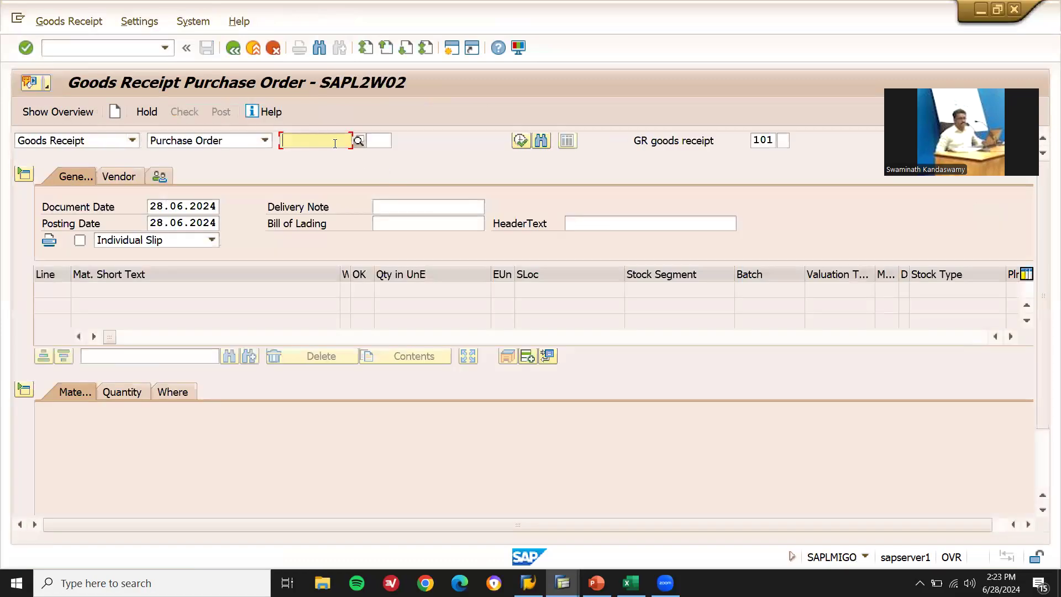
pyautogui.press('Return')
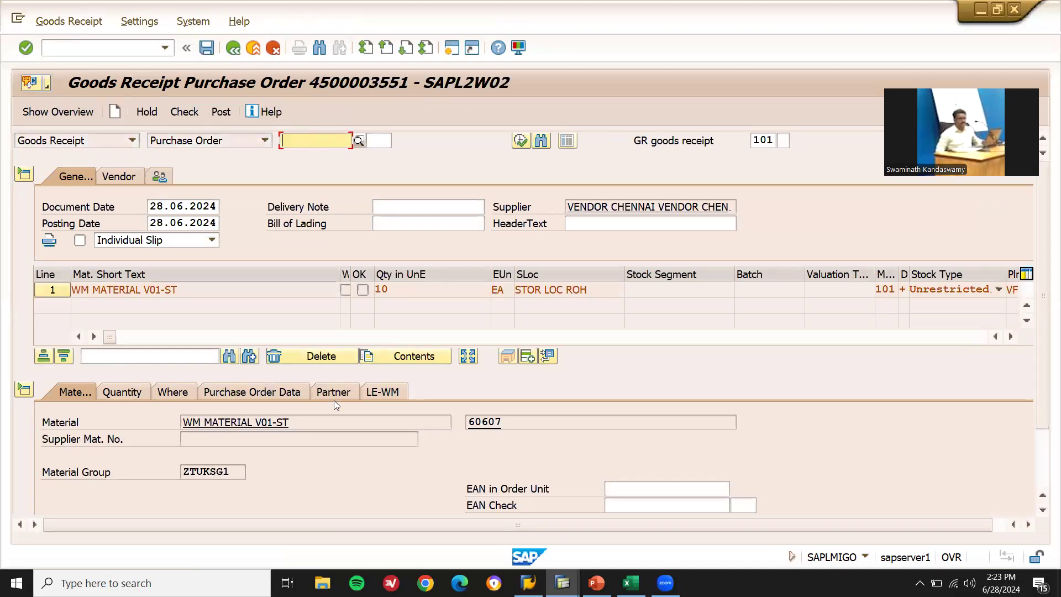
pyautogui.scroll(-3, 1042, 480)
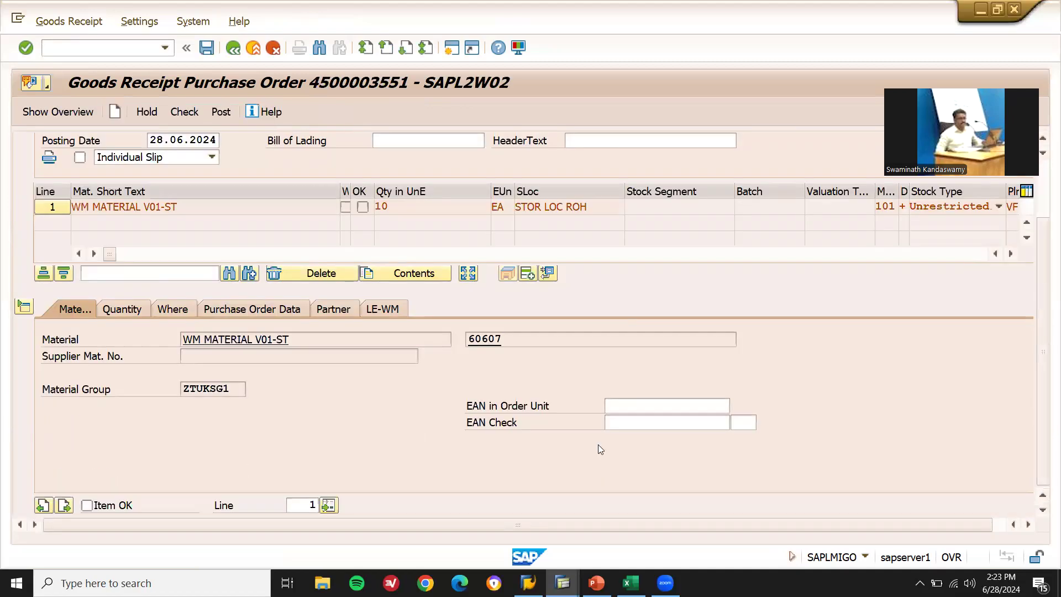
pyautogui.click(107, 508)
pyautogui.click(219, 112)
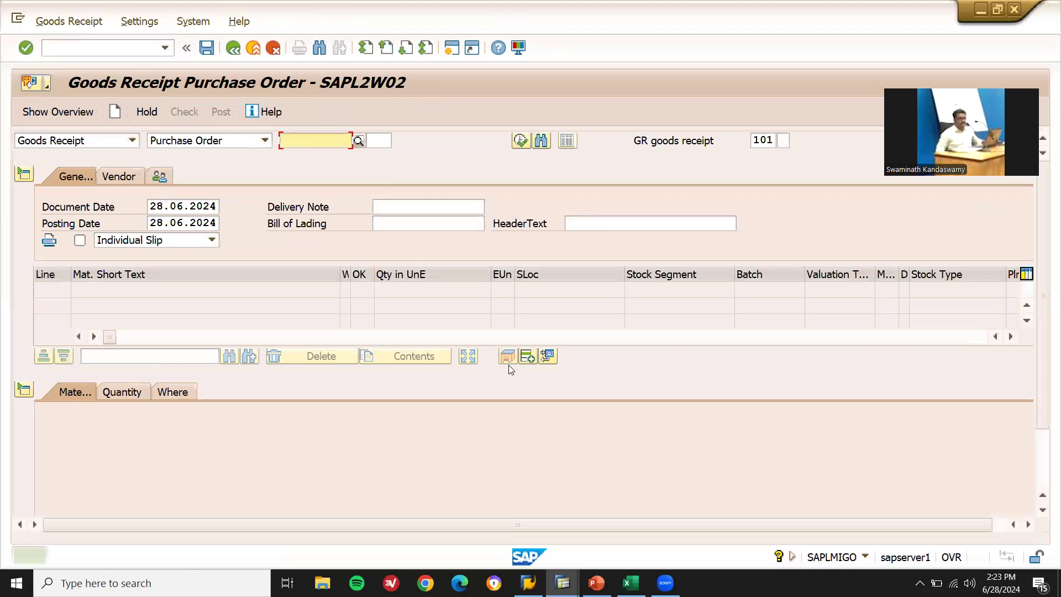
pyautogui.click(630, 582)
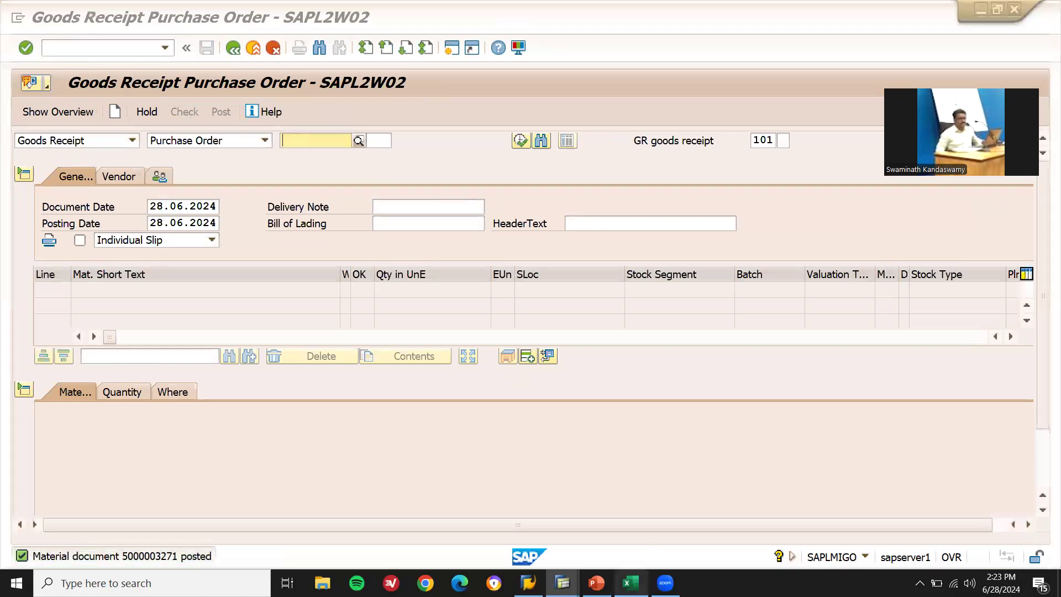
# - Add a 'Status' header in E1 and mark the ticket in E2 as Closed
pyautogui.click(688, 181)
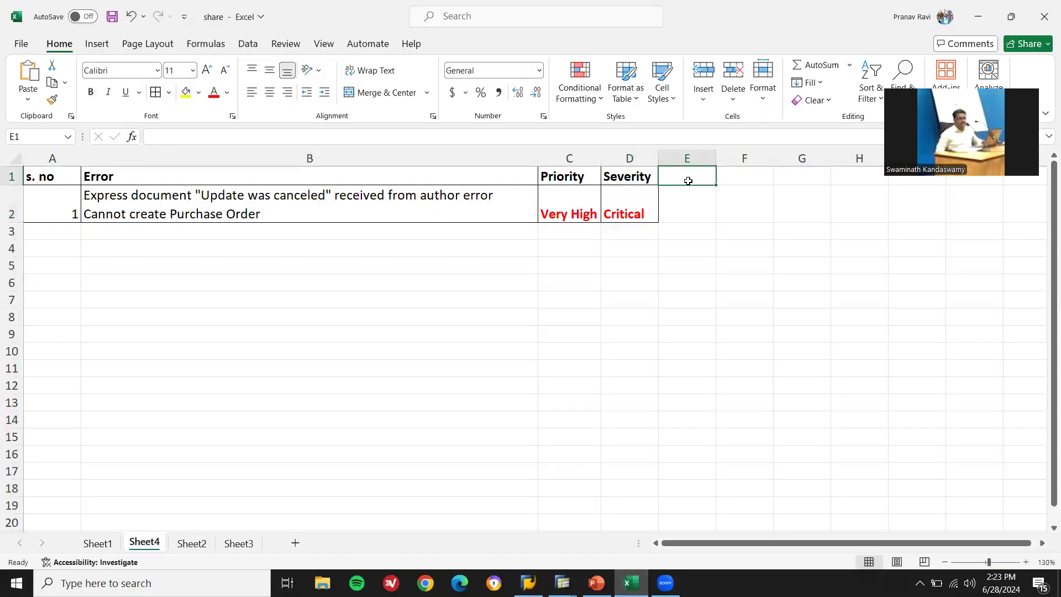
pyautogui.write('sT')
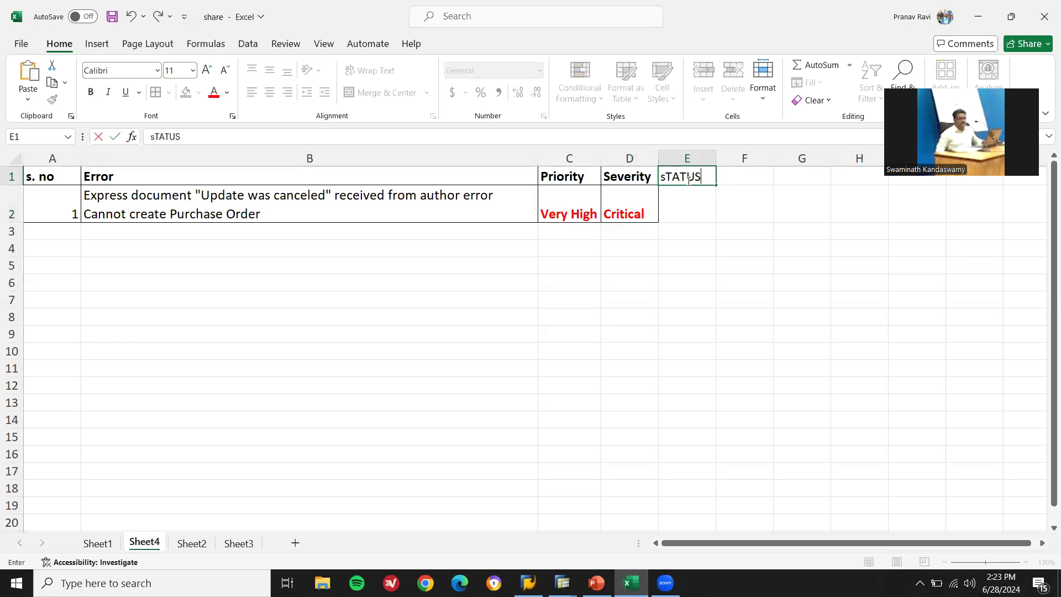
pyautogui.write('ATUS')
pyautogui.press('Return')
pyautogui.write('Closed')
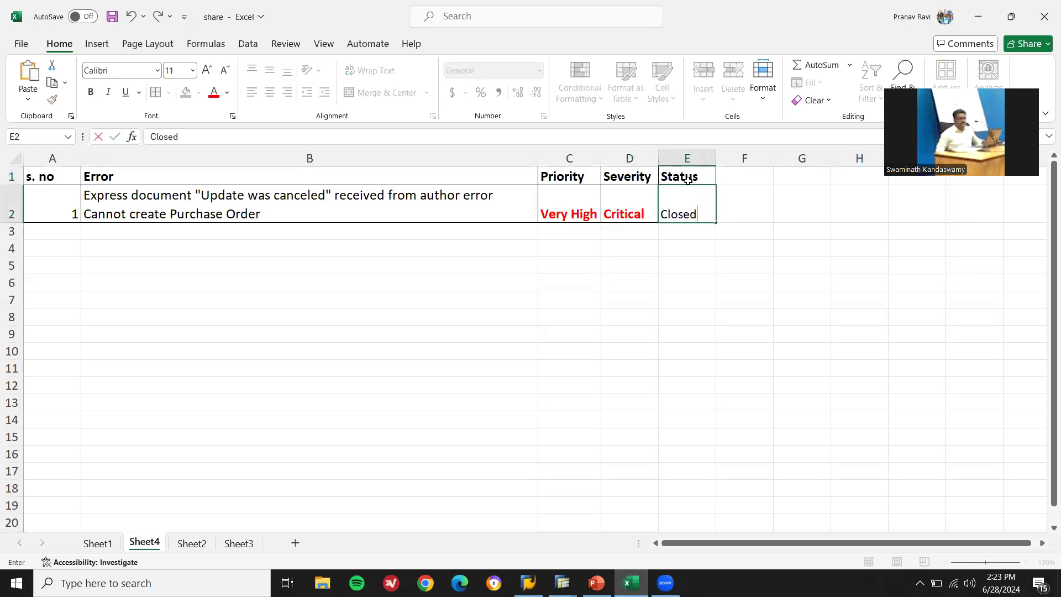
pyautogui.press('Return')
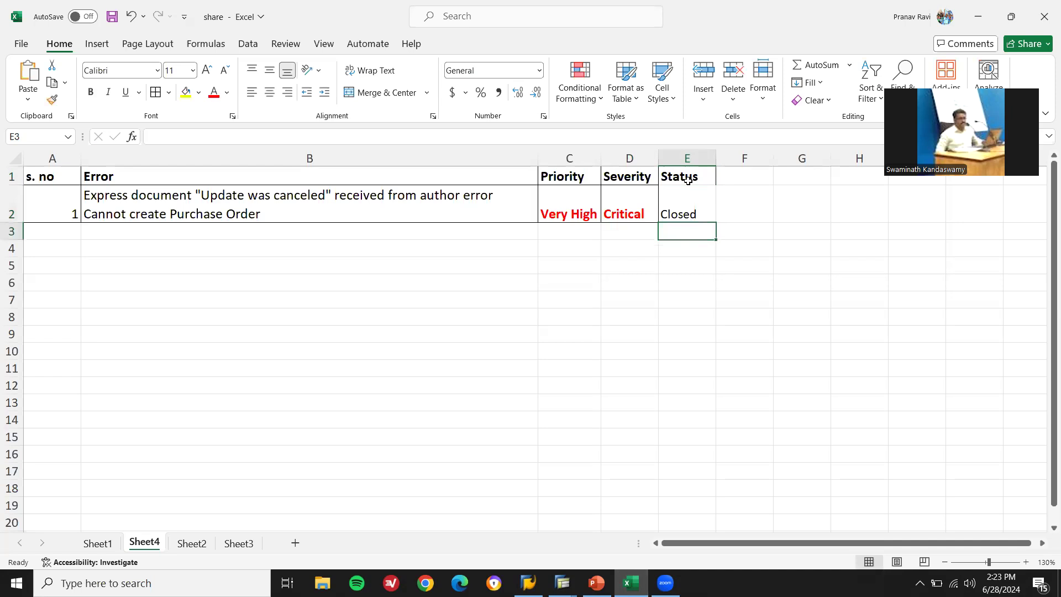